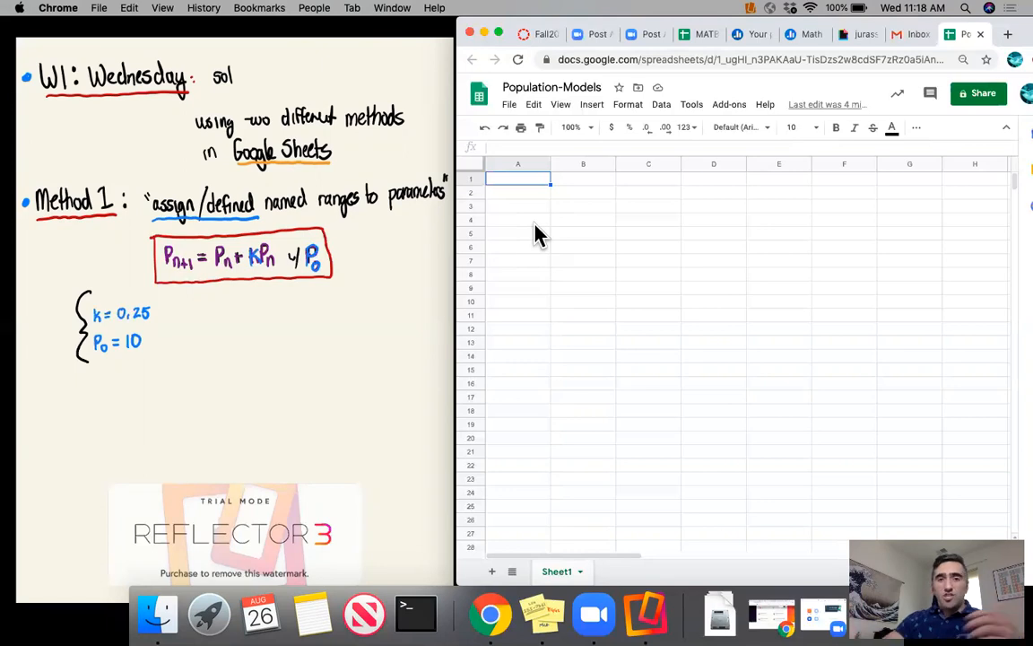
- Set the zoom level of the sheet to 125%
click(573, 126)
text(125)
key(Return)
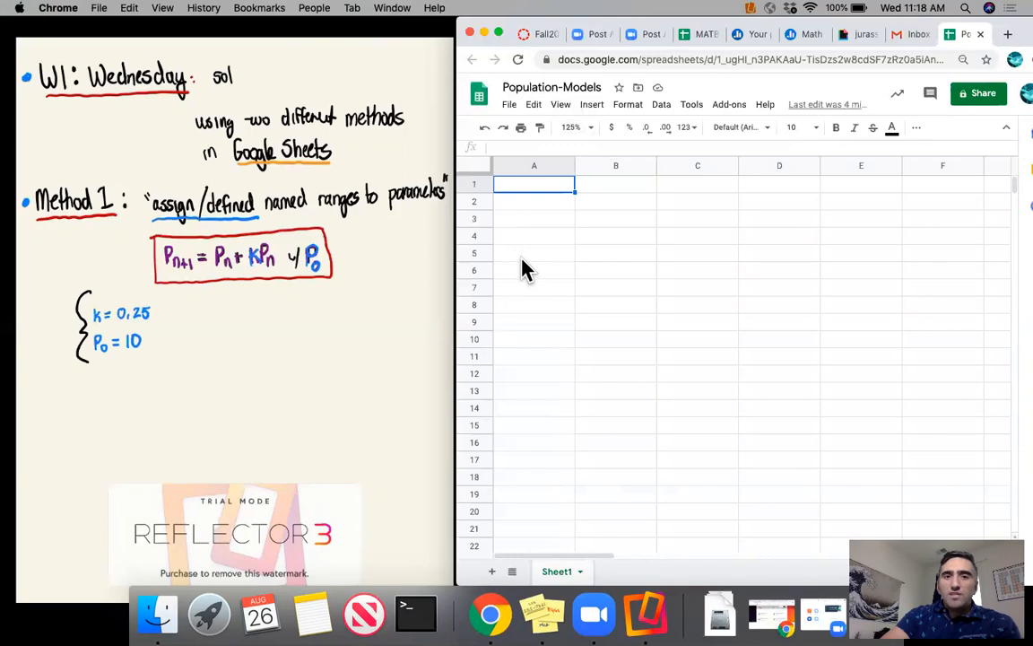
- Enter the label Parameters in A5 with k below it in A6, and Initial Values in A9 with P_0 below it in A10
click(522, 257)
text(Parameters)
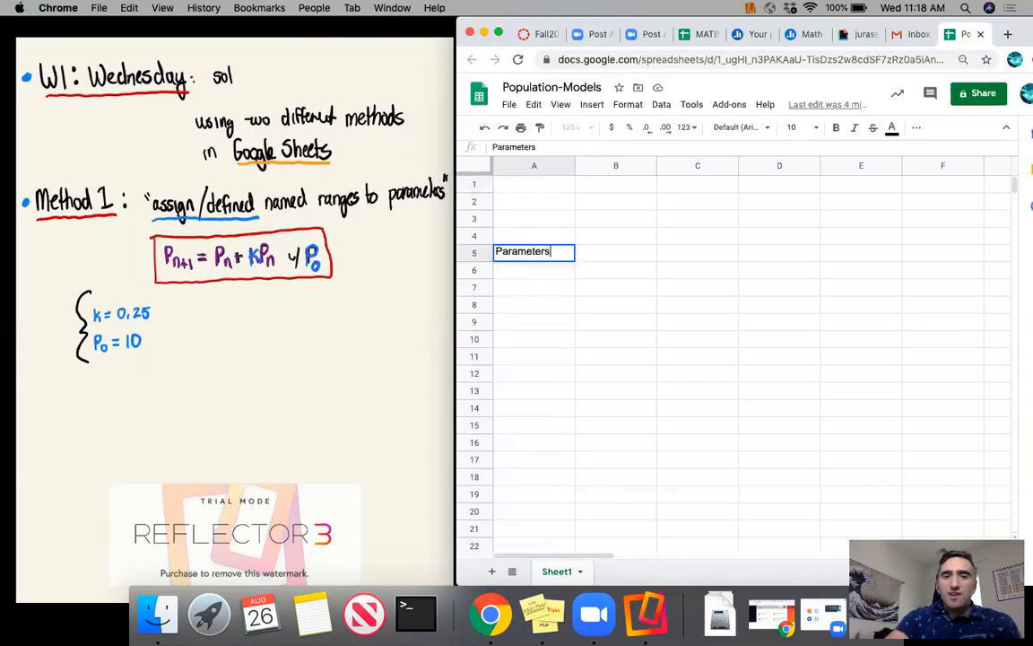
key(Return)
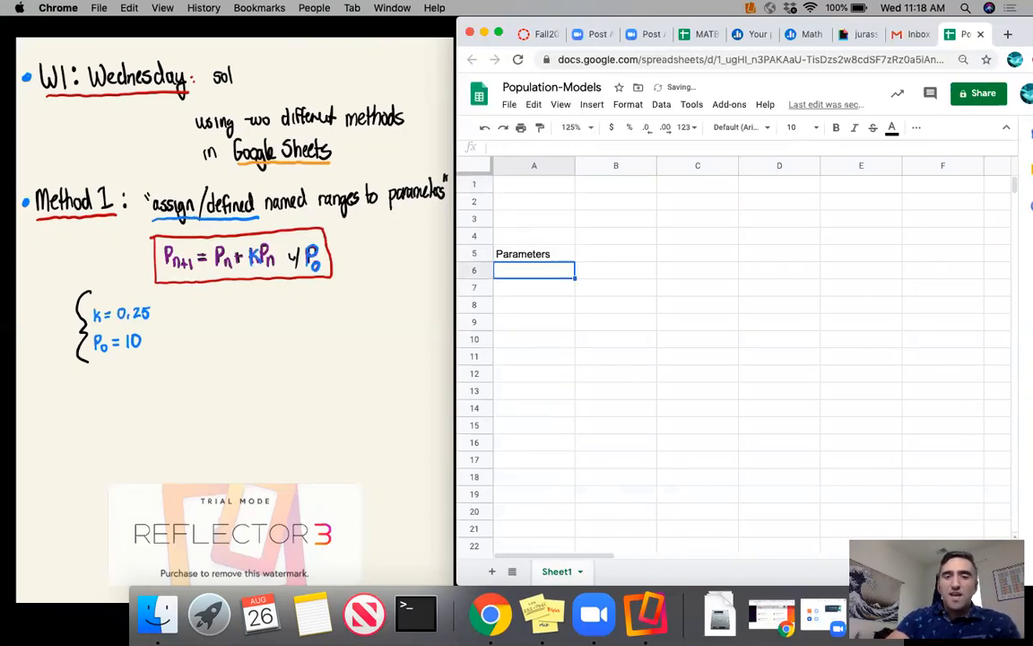
text(k)
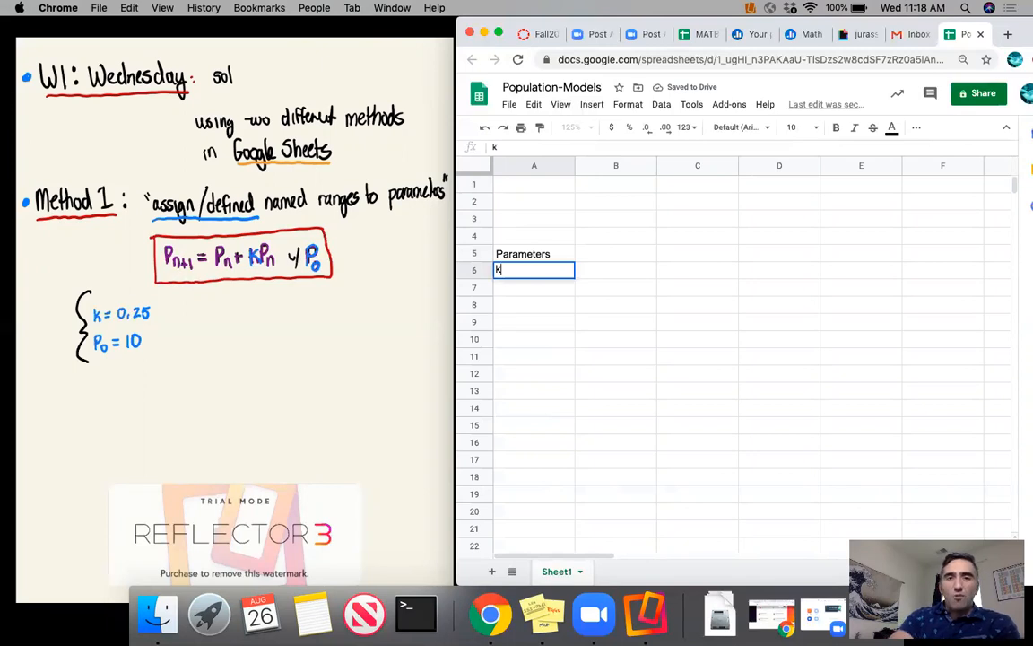
click(525, 323)
text(Initial Values)
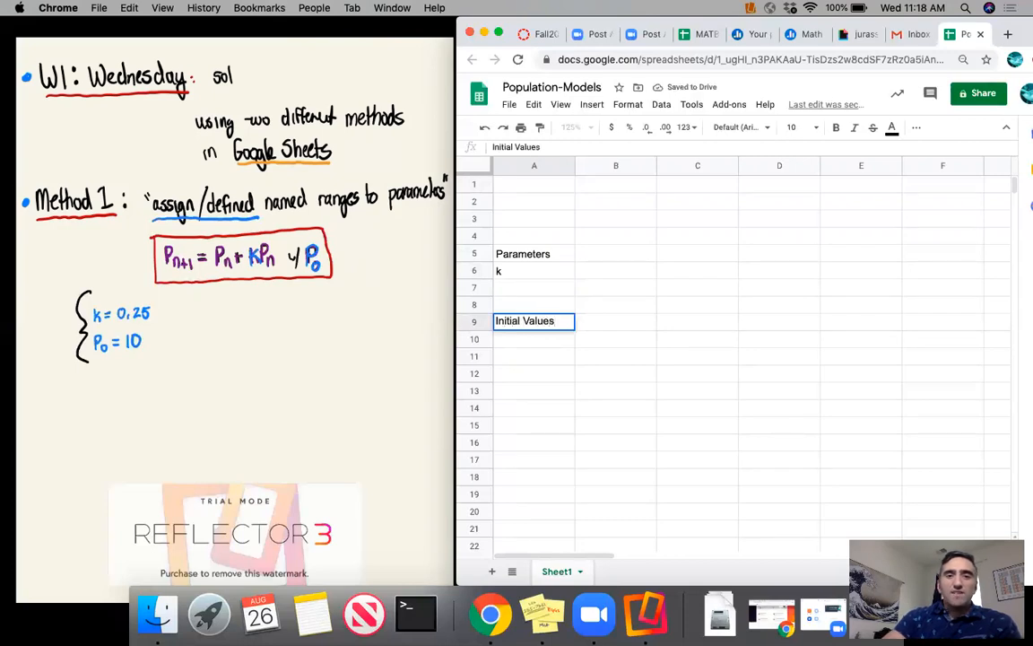
key(Return)
text(P_0)
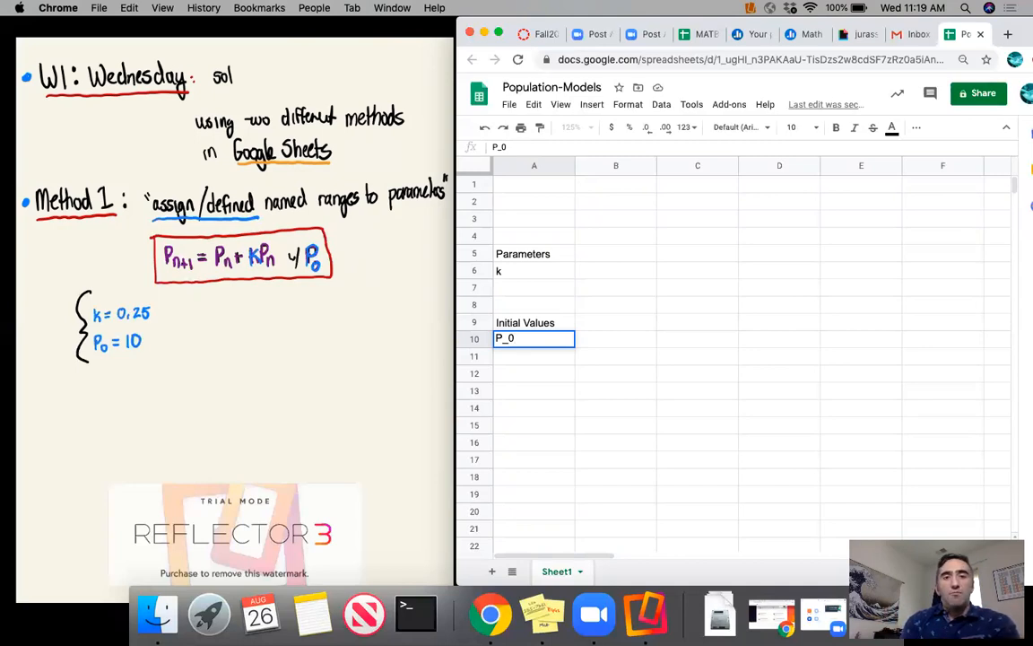
- Enter 0.25 in B6 as the value of k and 10 in B10 as the value of P_0
key(Tab)
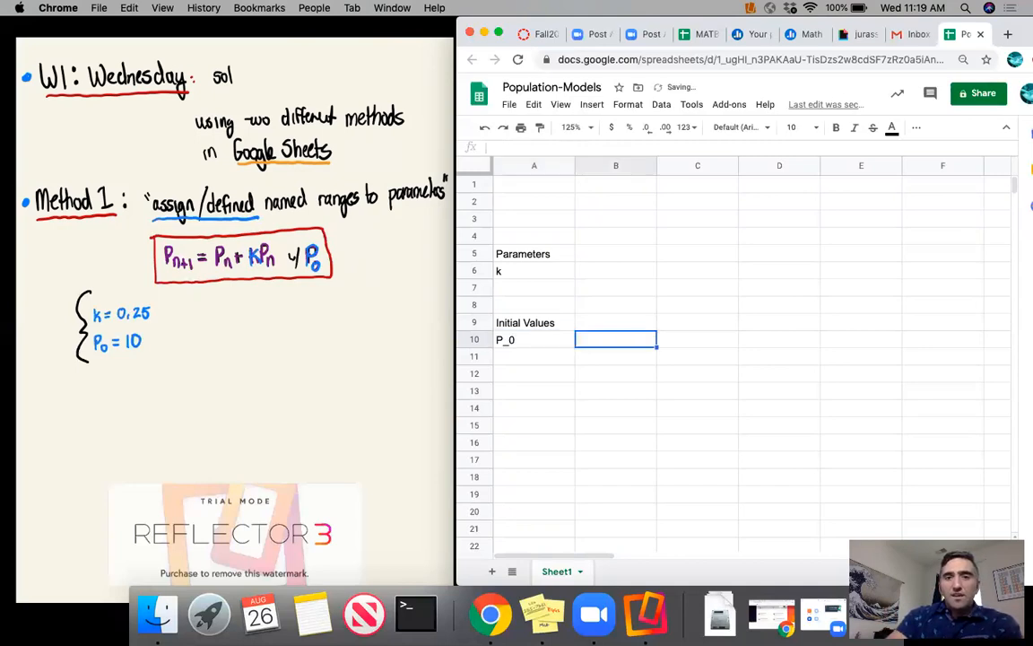
key(Up)
key(Up)
key(Up)
key(Up)
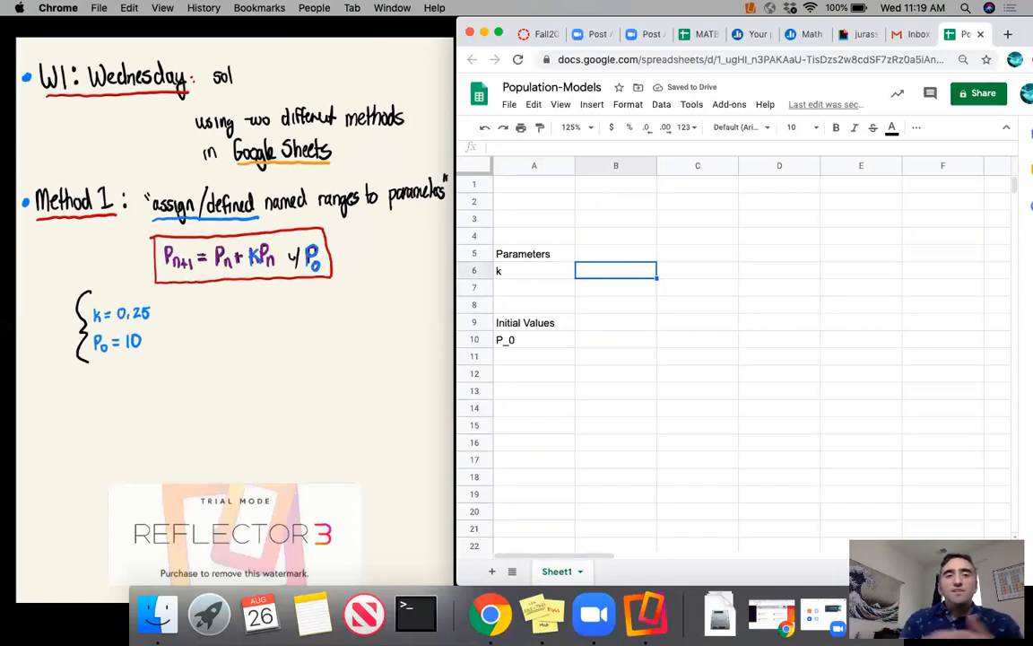
text(0.25)
key(Return)
click(602, 342)
text(10)
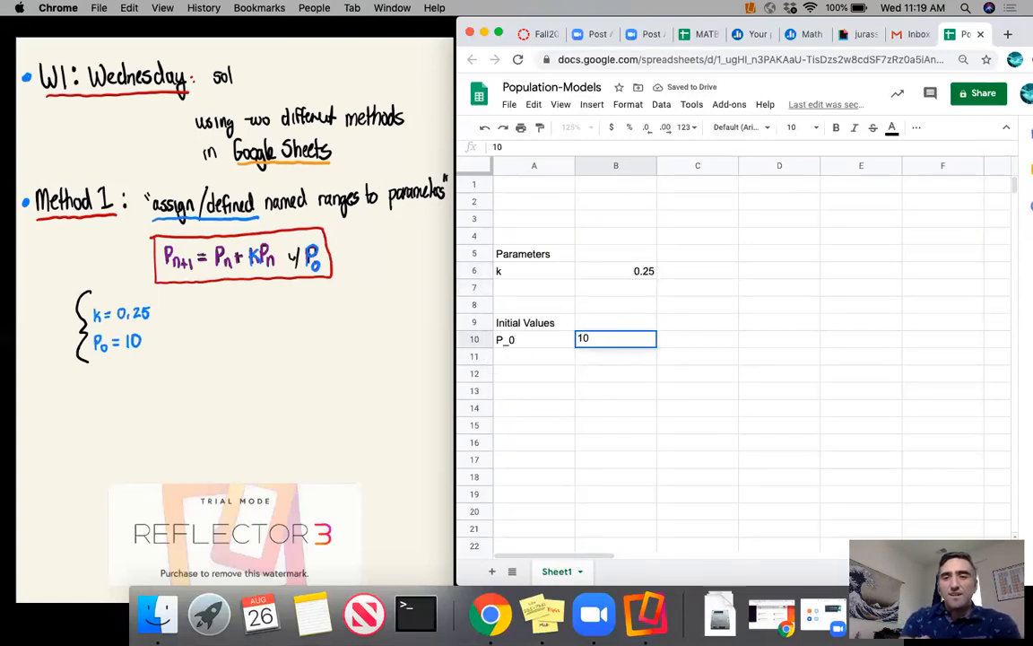
key(Return)
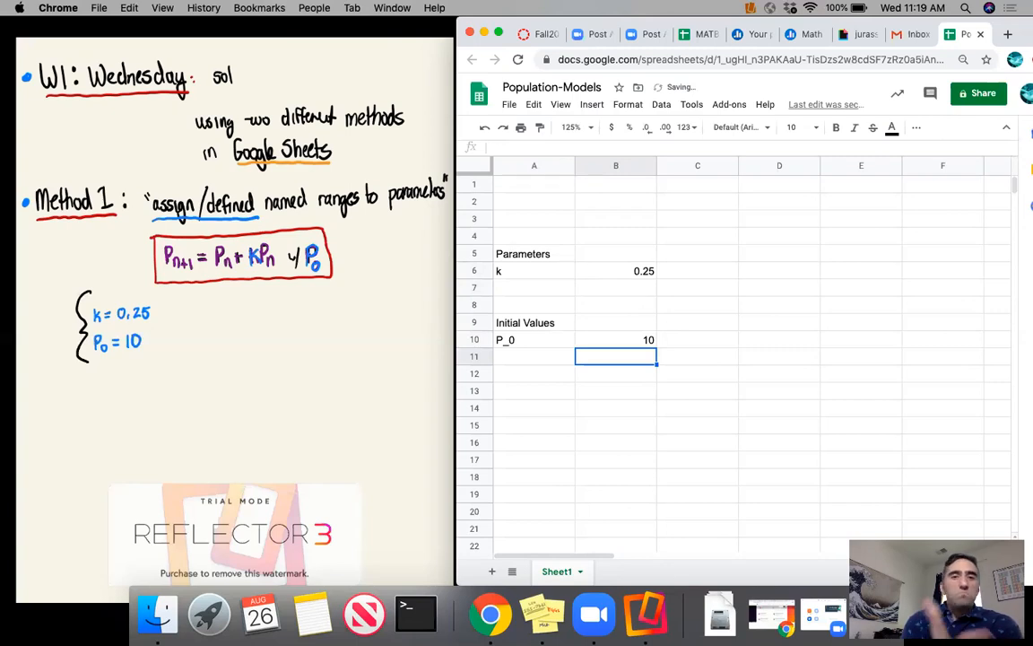
click(606, 203)
text(=k)
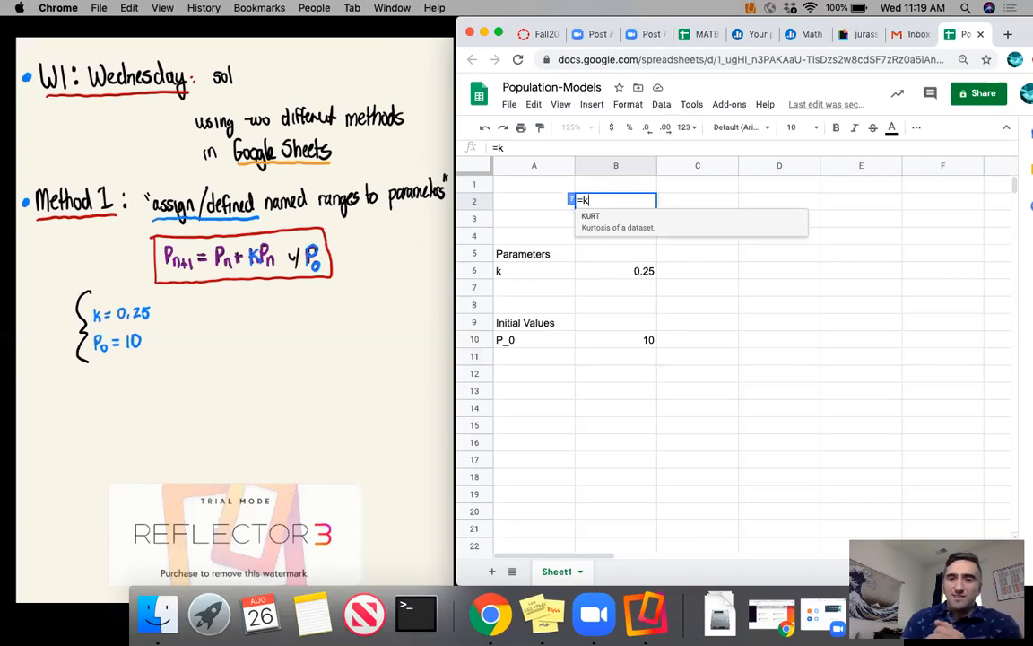
key(BackSpace)
key(BackSpace)
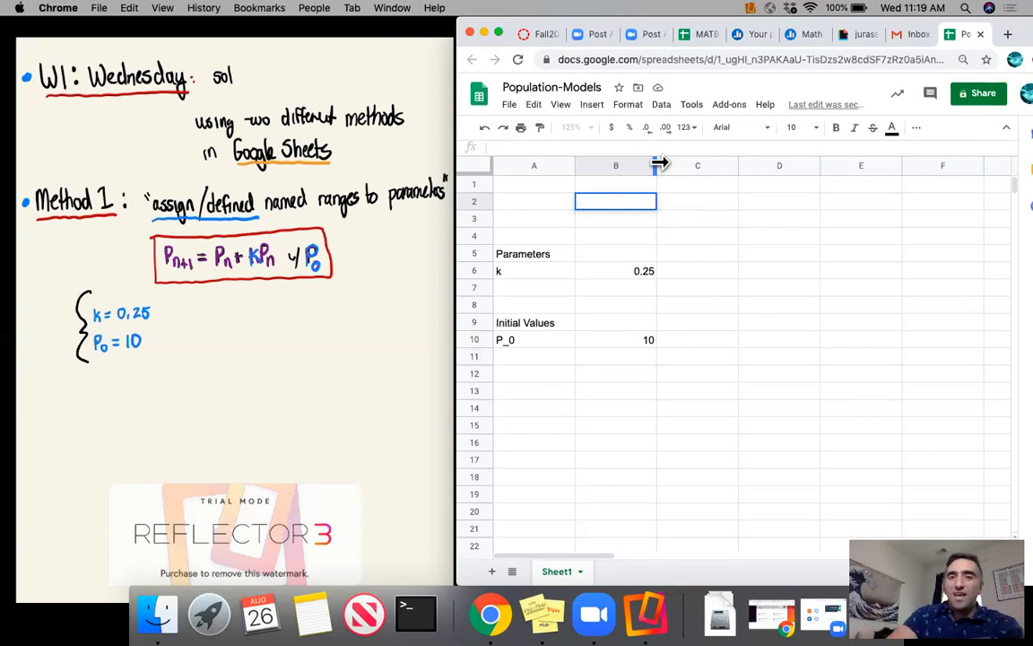
- Narrow column B and define a named range called k for cell B6 on Sheet1
drag(659, 164, 620, 164)
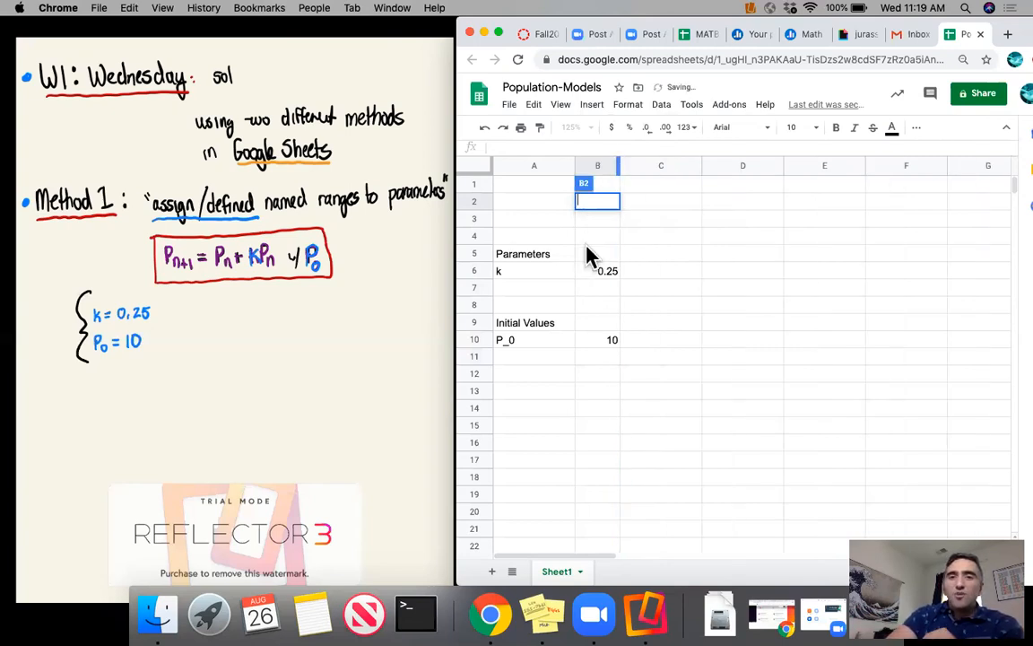
click(601, 273)
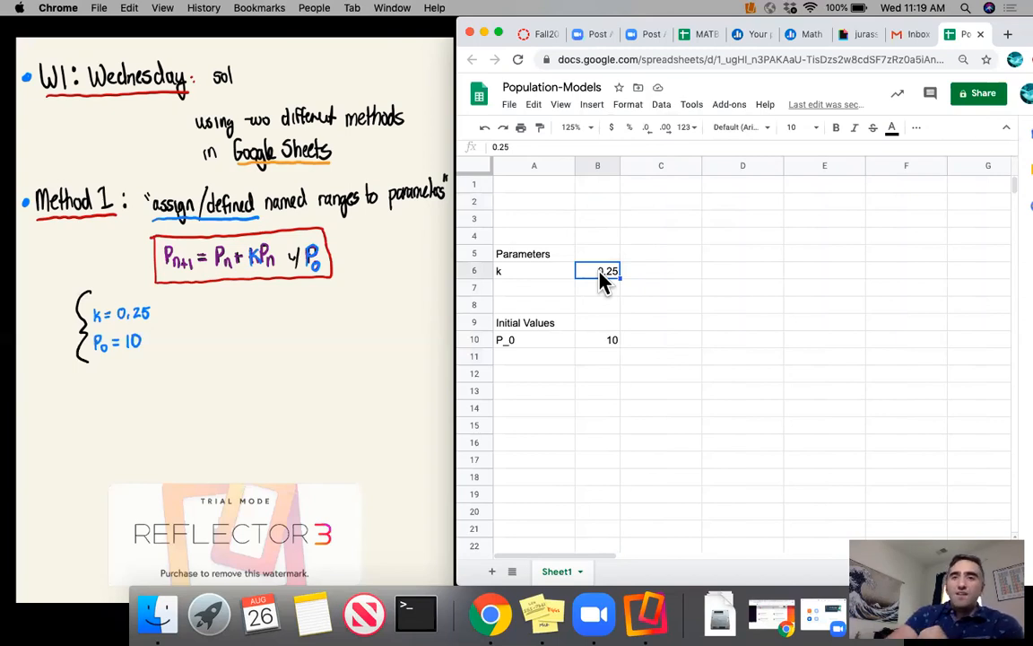
click(662, 105)
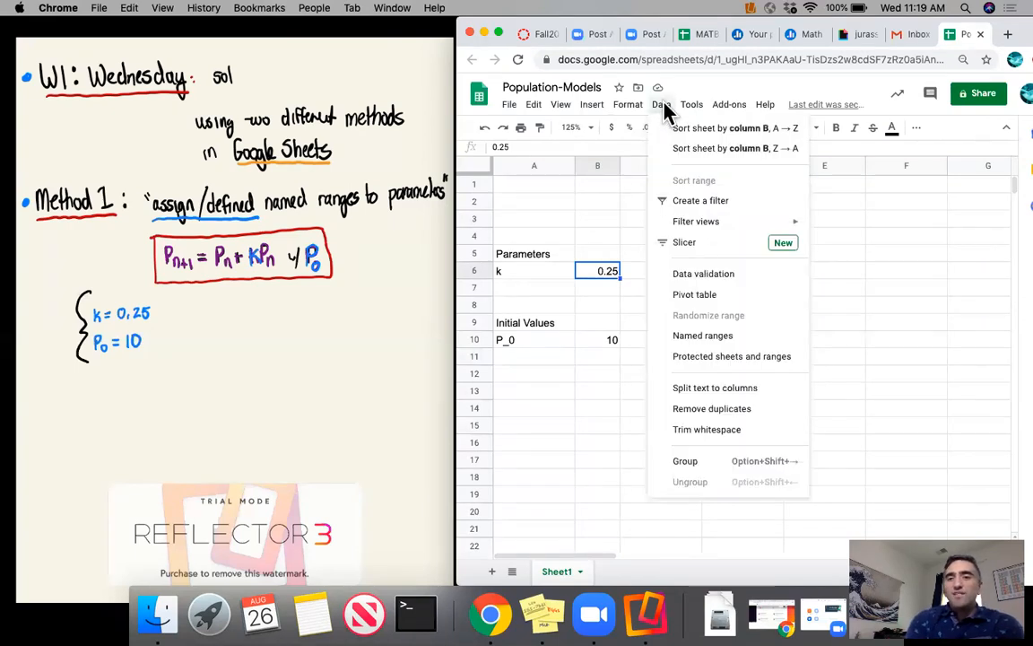
click(758, 341)
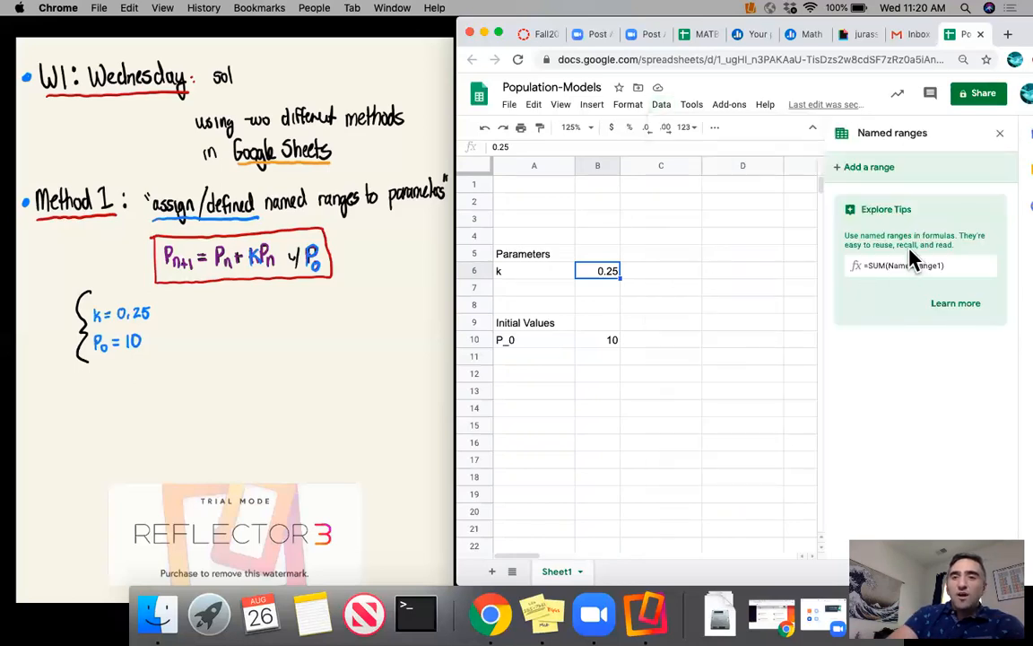
click(892, 167)
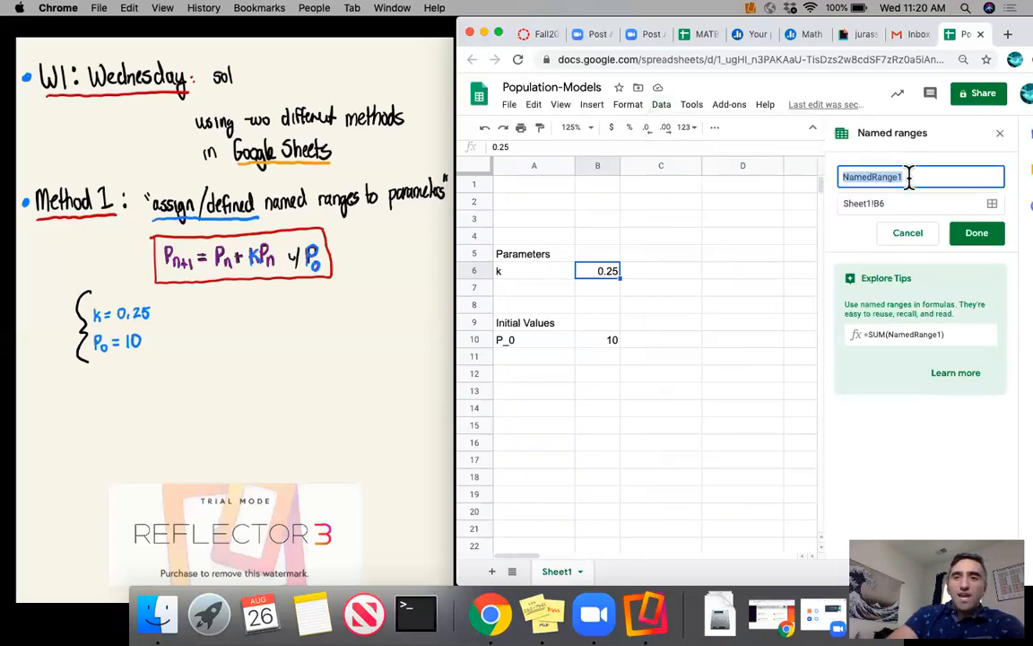
text(k)
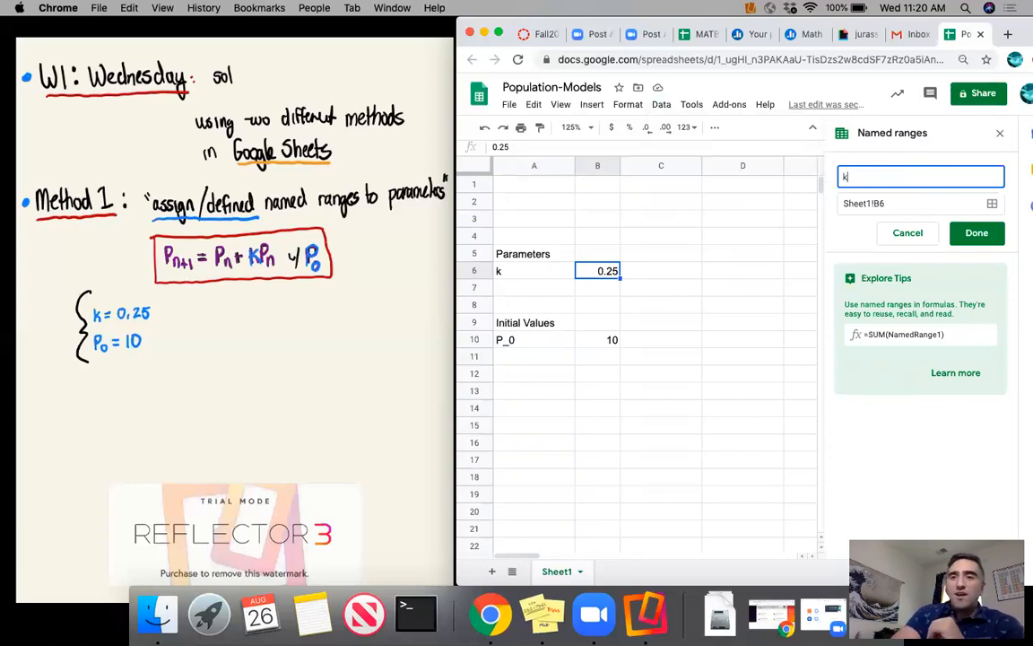
click(893, 203)
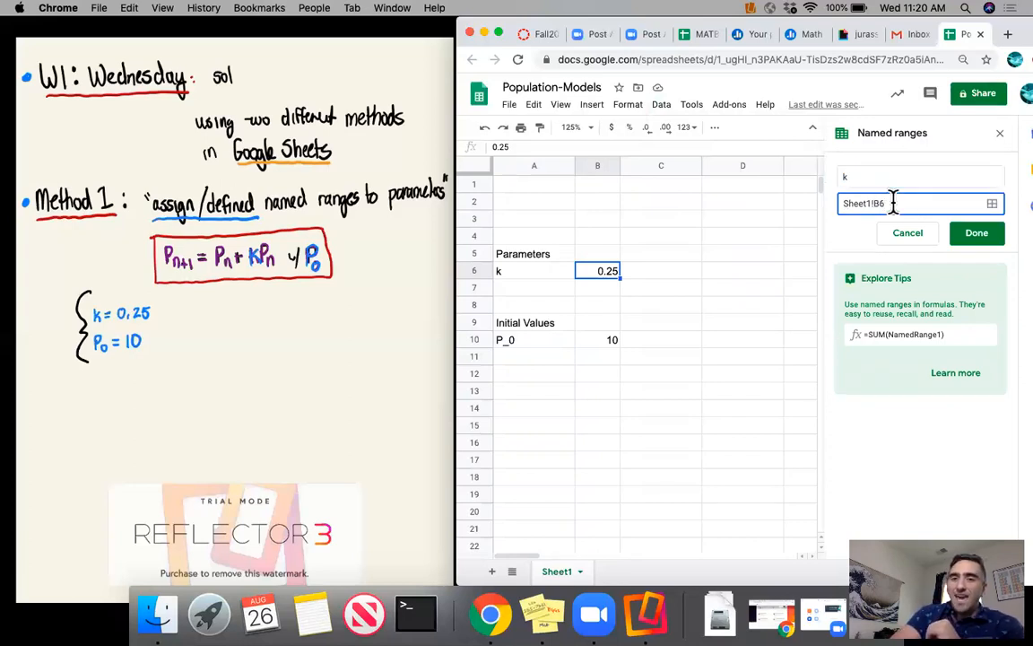
click(613, 278)
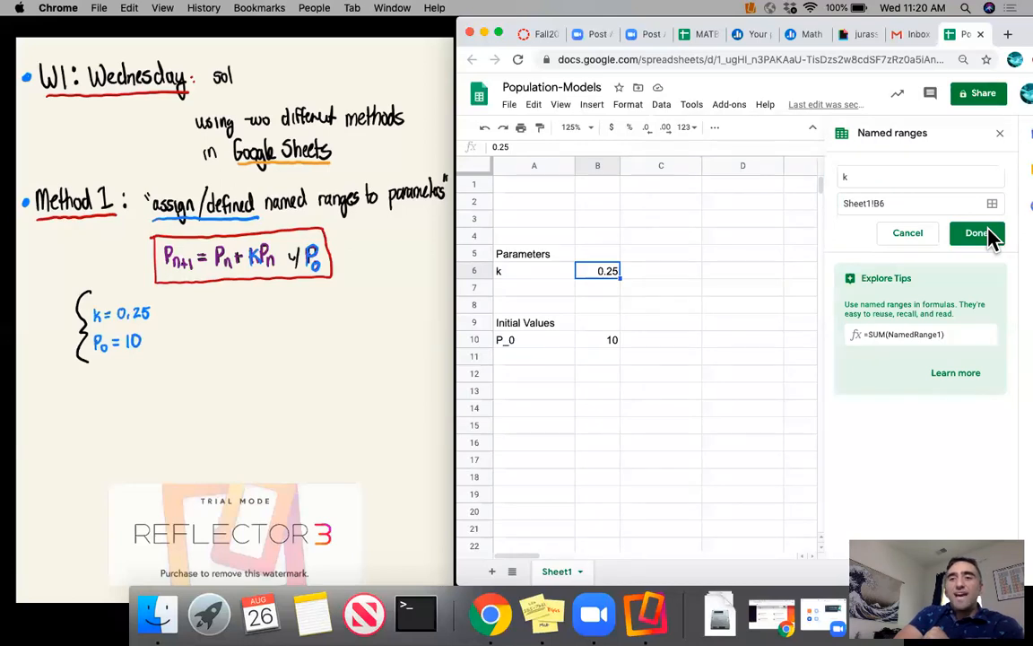
click(977, 233)
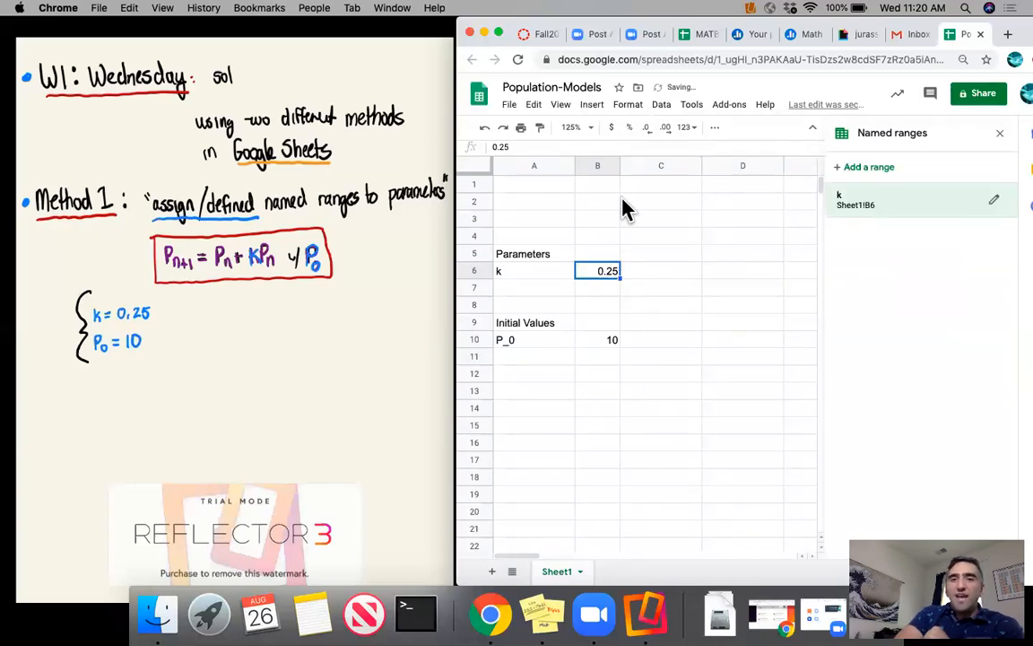
- Test the named range k in C3 with the formulas =k and =2*k+k^2, and clear the cell
click(634, 225)
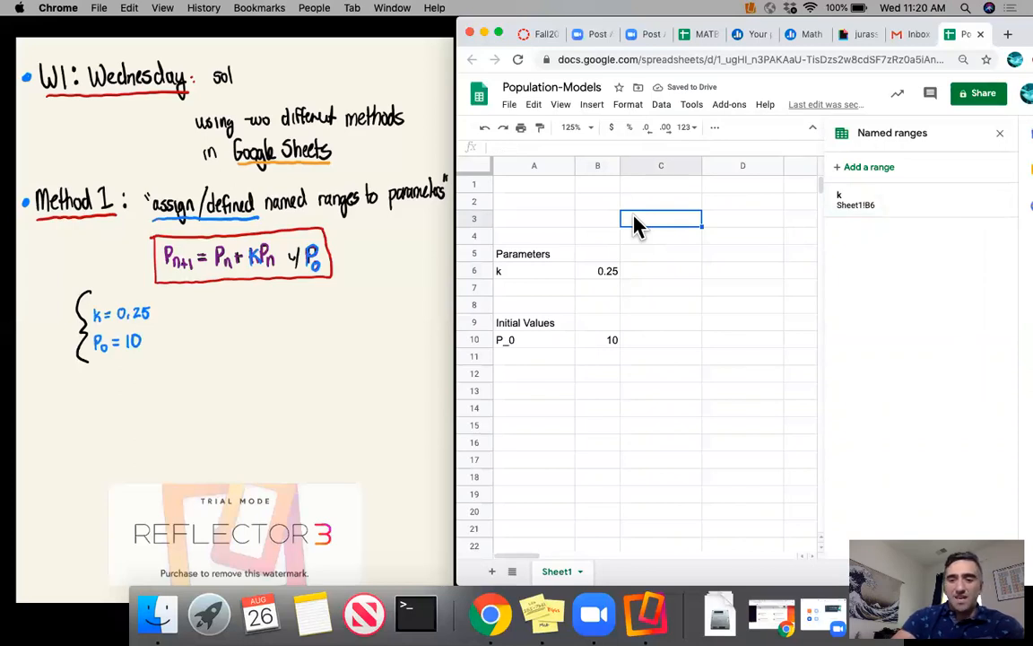
text(=k)
key(Return)
key(Up)
text(=2)
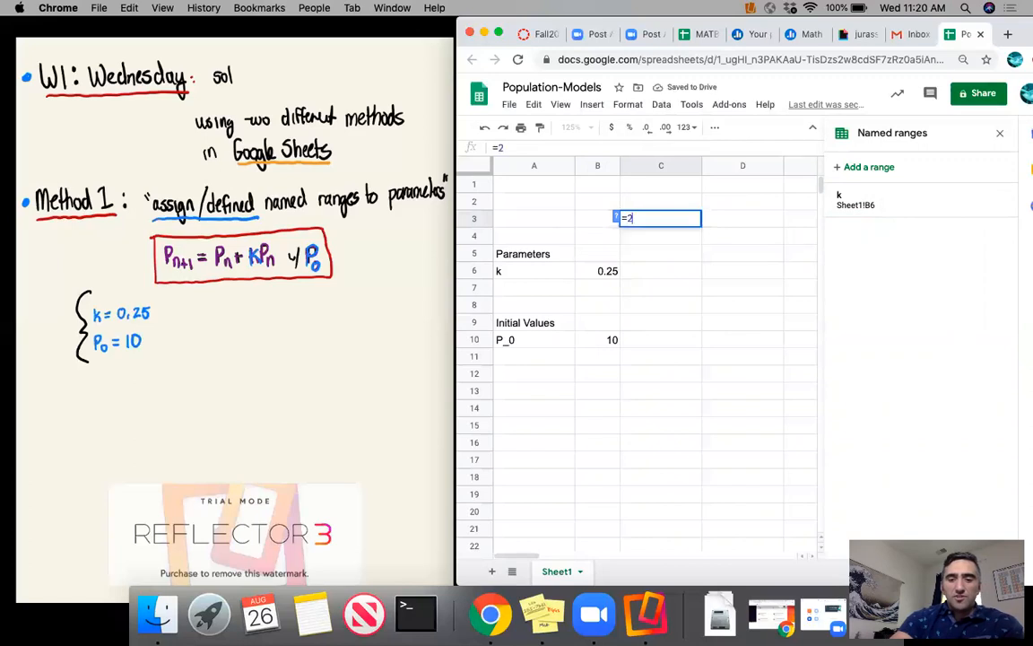
text(*k+k^2)
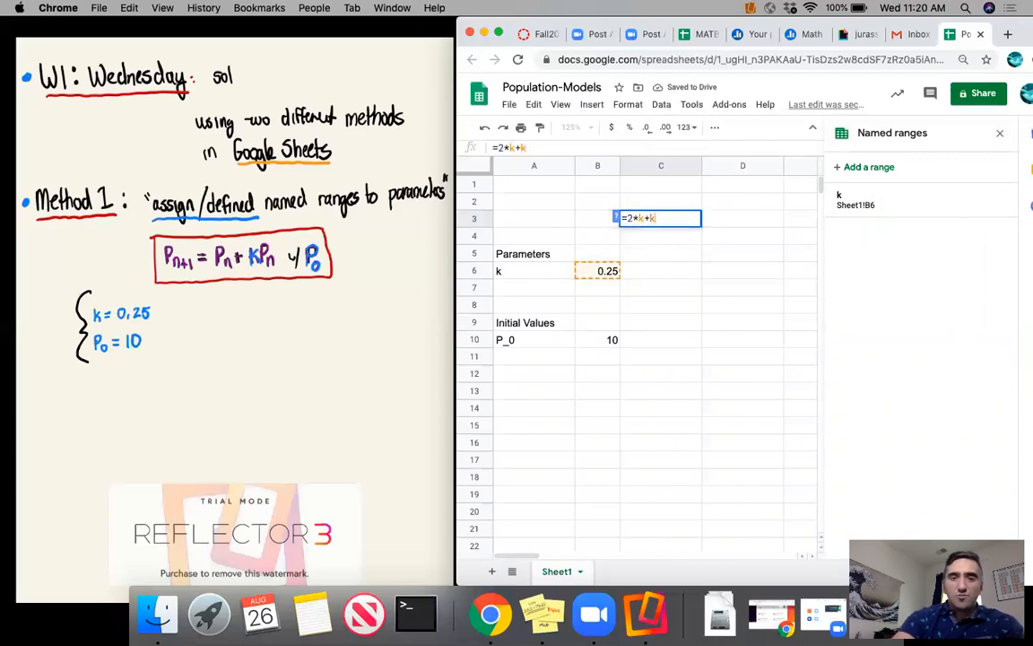
key(Return)
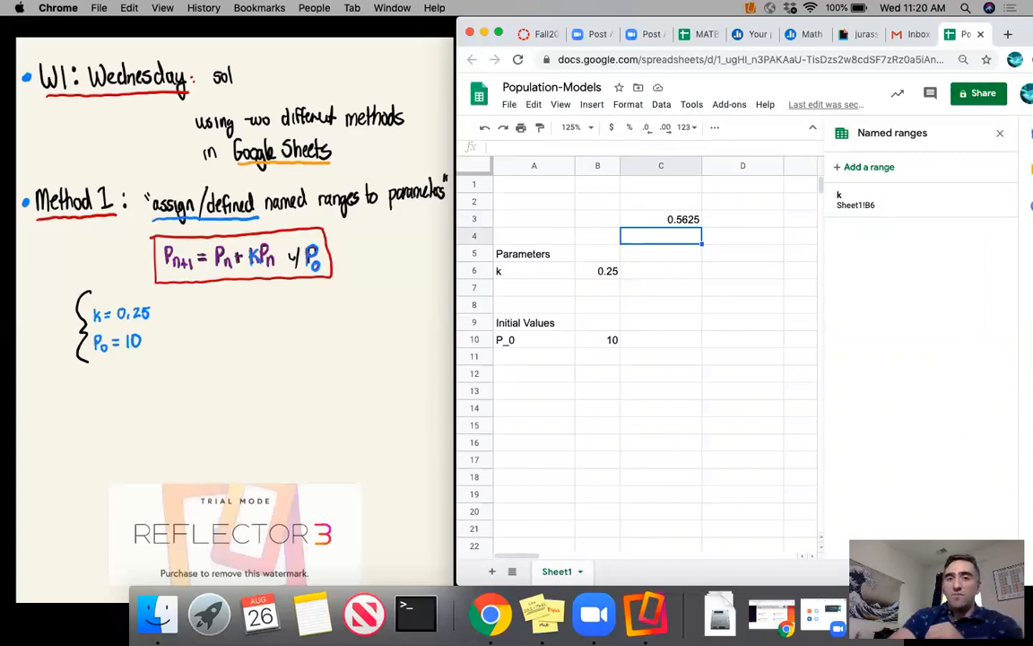
click(686, 222)
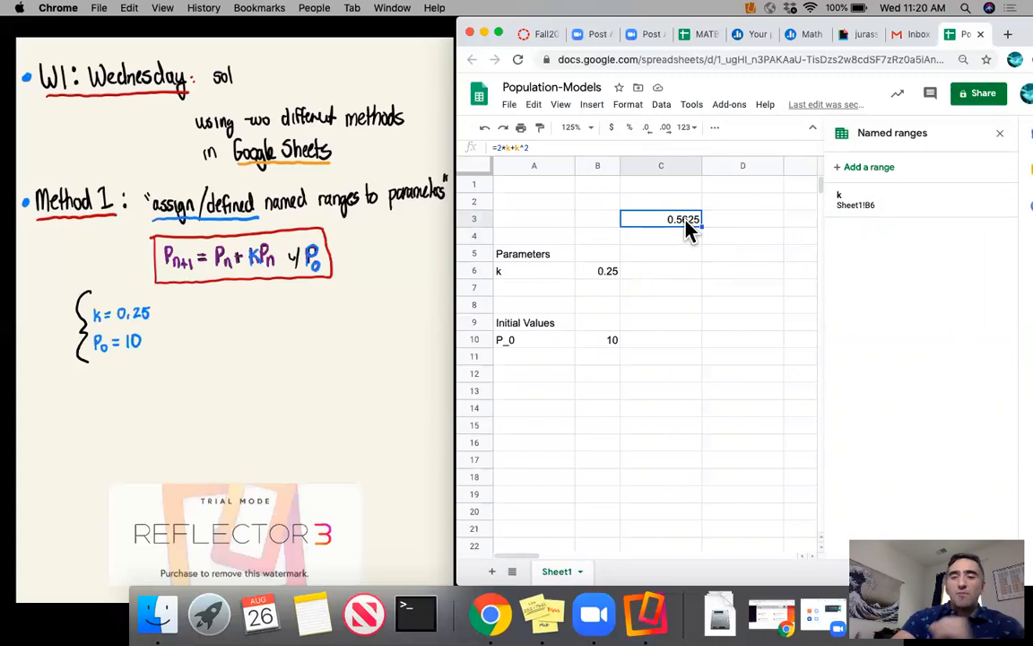
key(Delete)
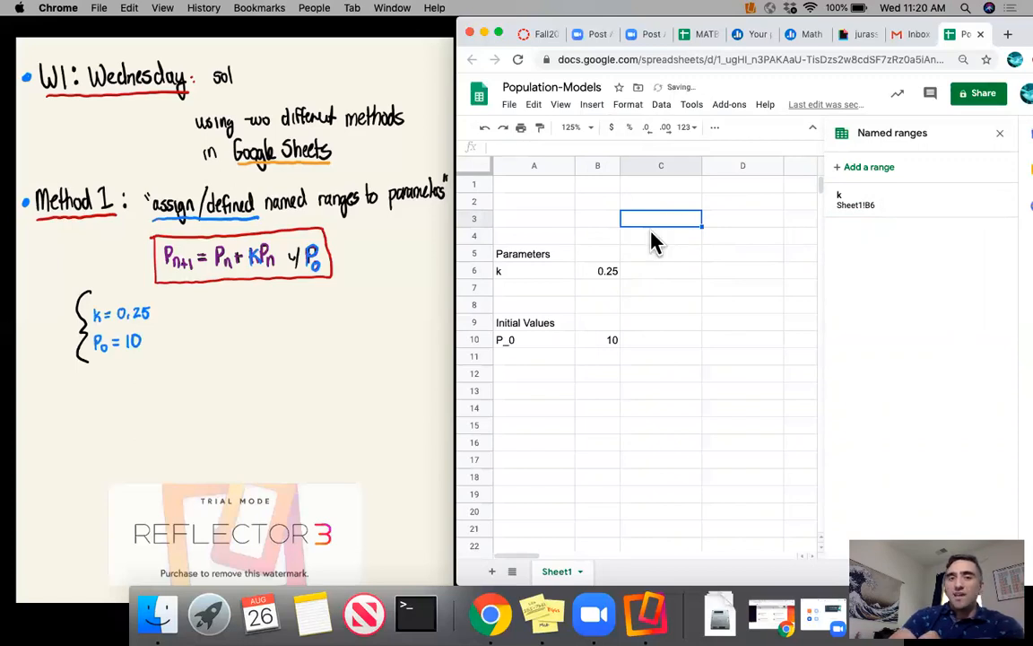
- Define a named range called P_0 for cell B10 on Sheet1
click(548, 278)
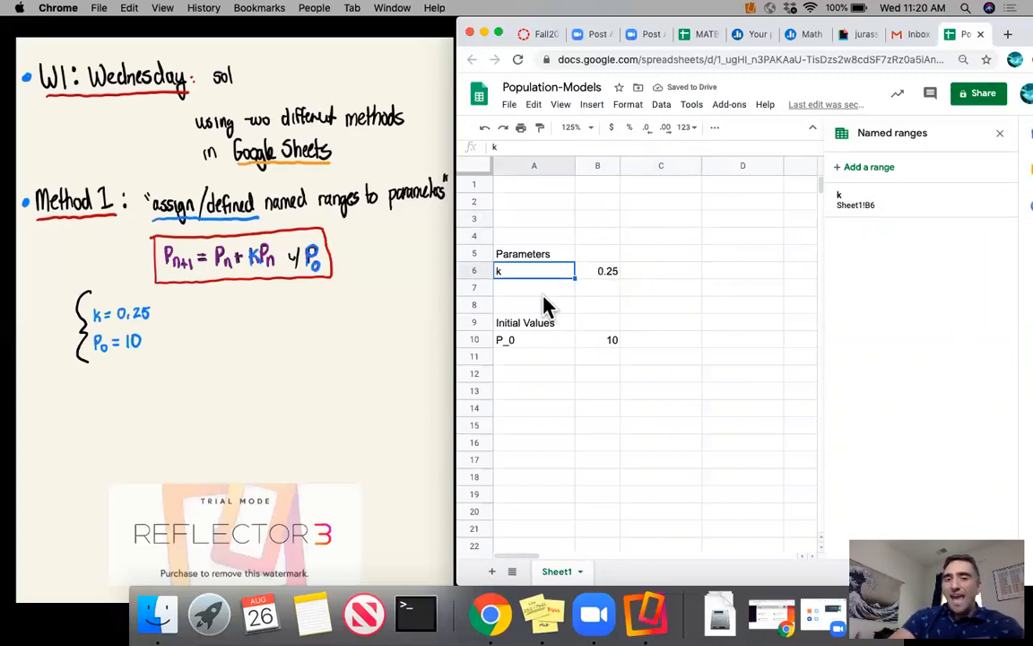
click(549, 340)
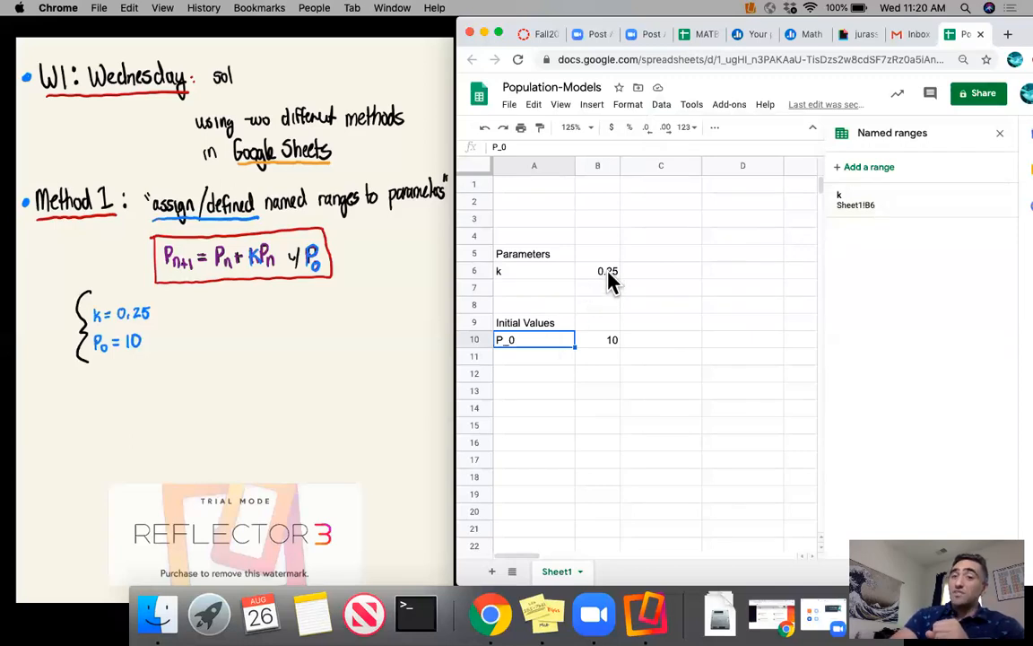
click(606, 342)
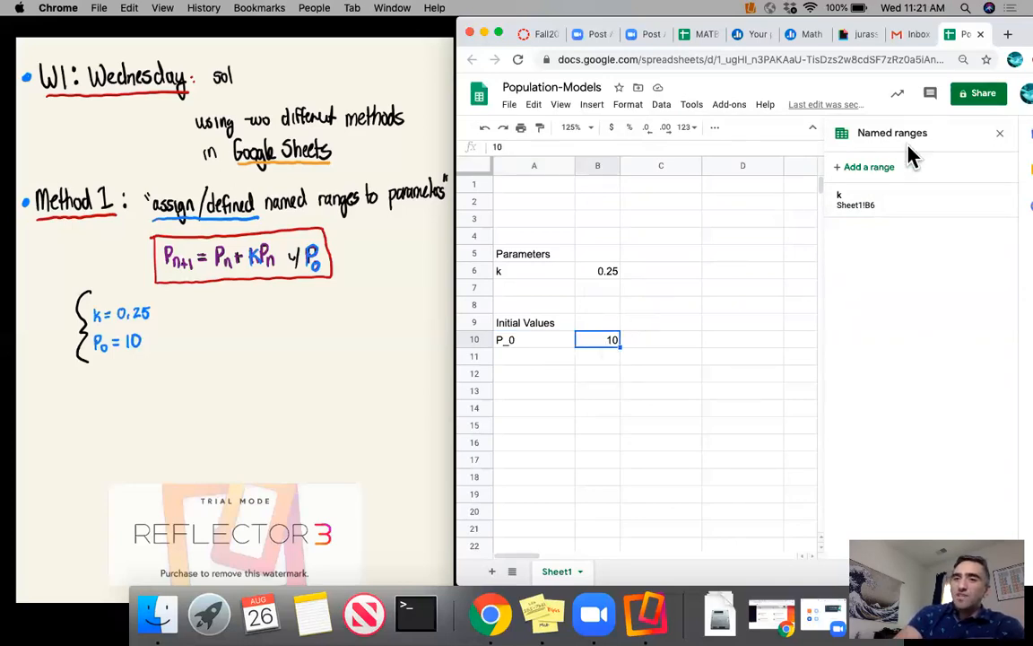
click(662, 105)
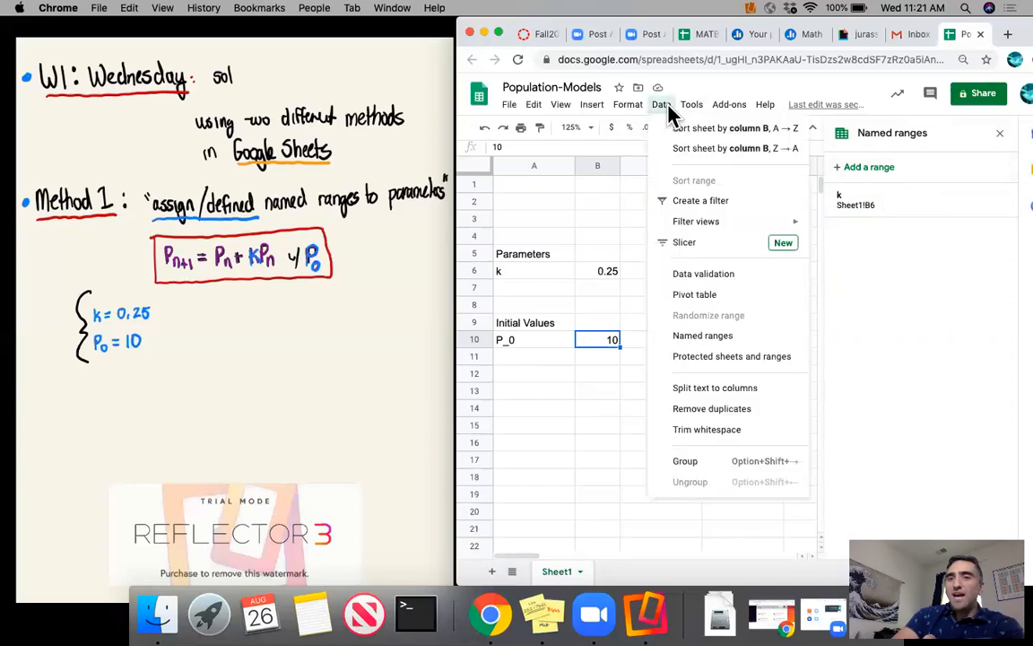
click(703, 337)
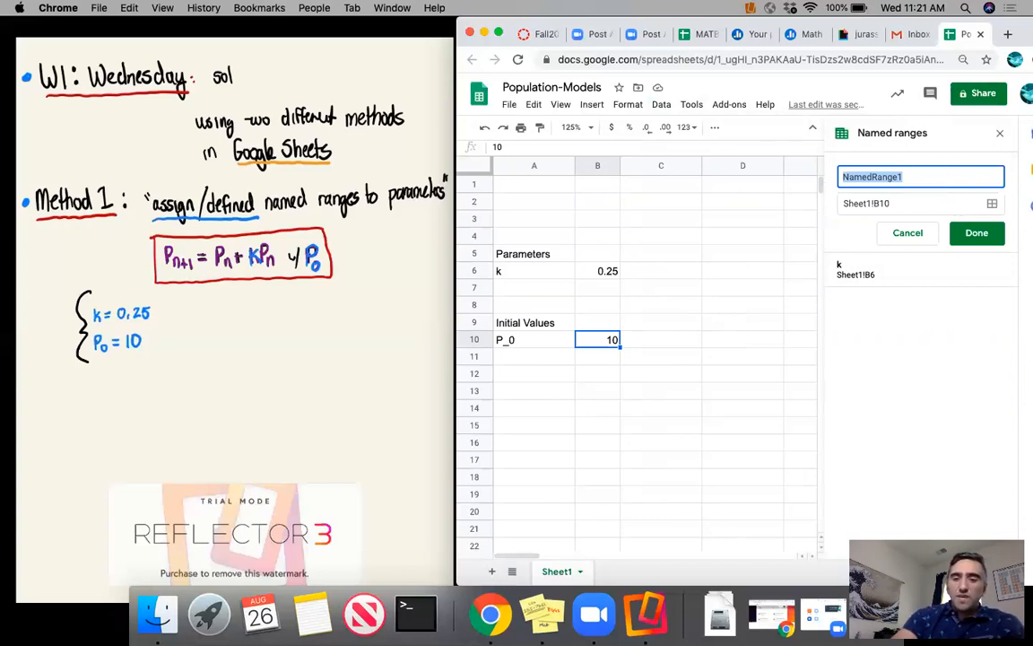
text(P_0)
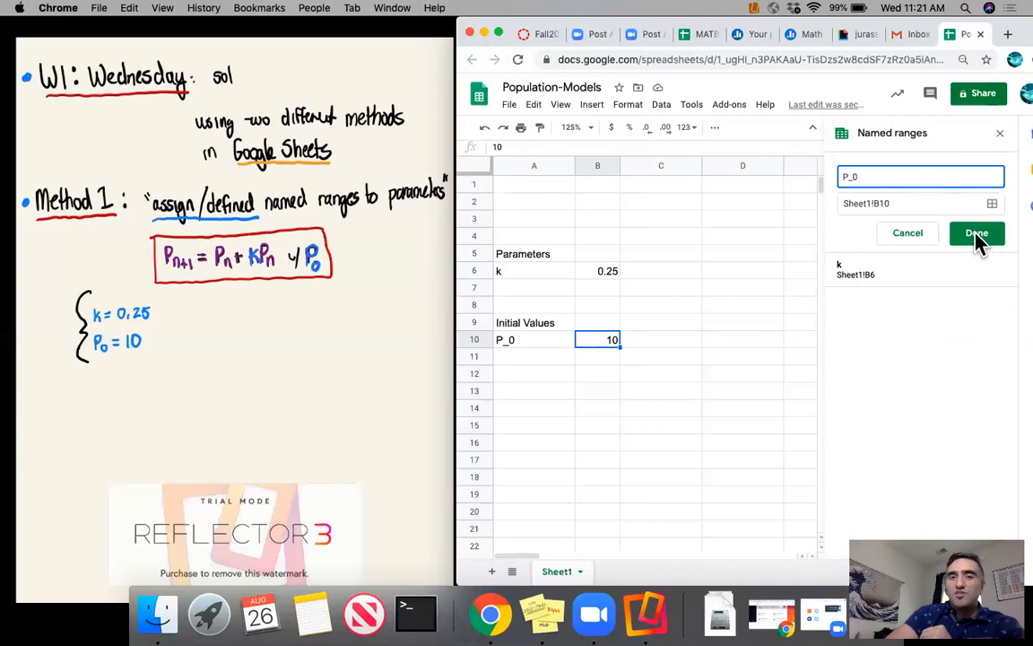
click(598, 342)
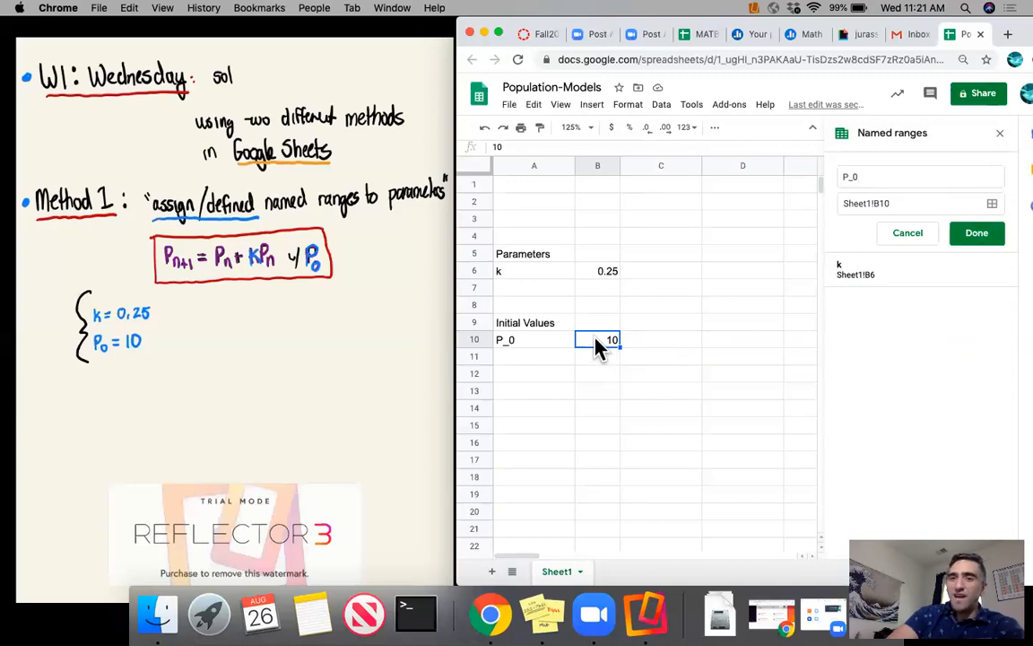
click(985, 236)
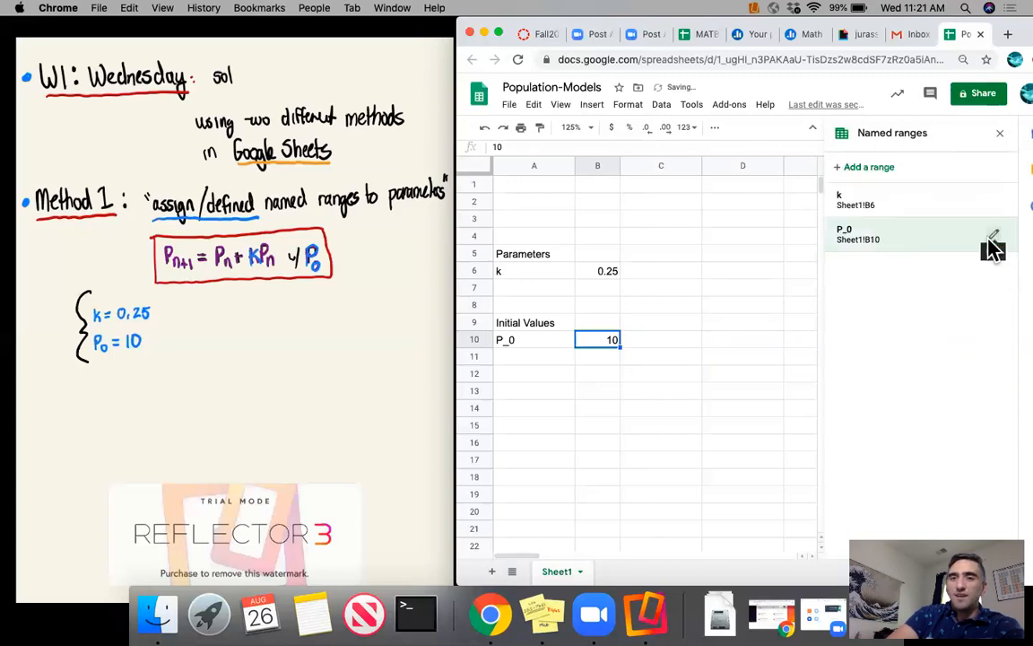
- Test the named range P_0 in B12 with the formula =P_0^3, and clear the cell
click(610, 377)
text(=P)
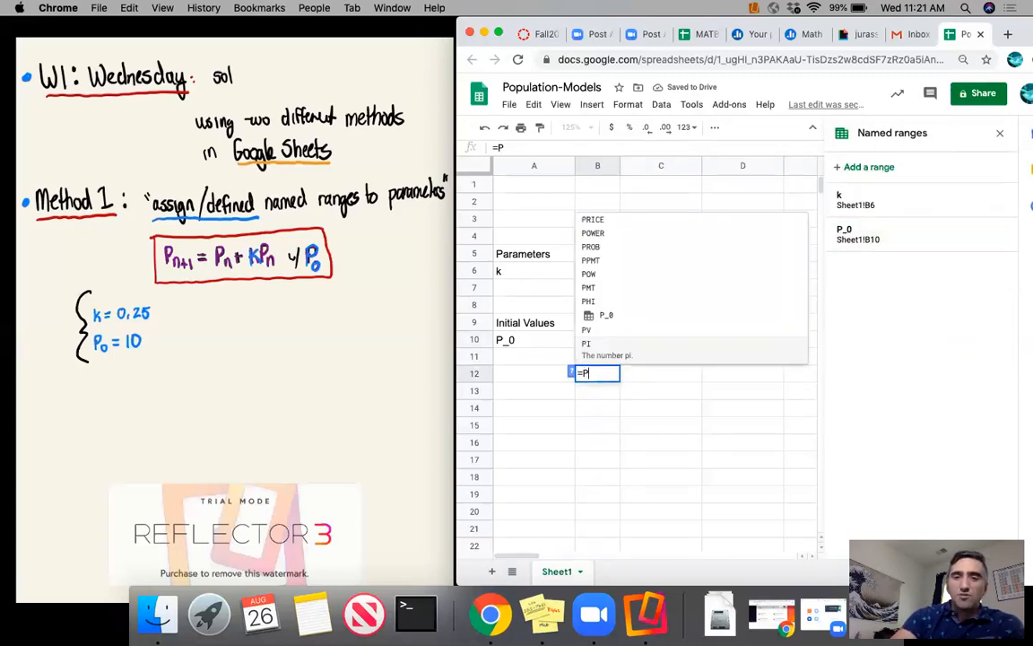
text(_0)
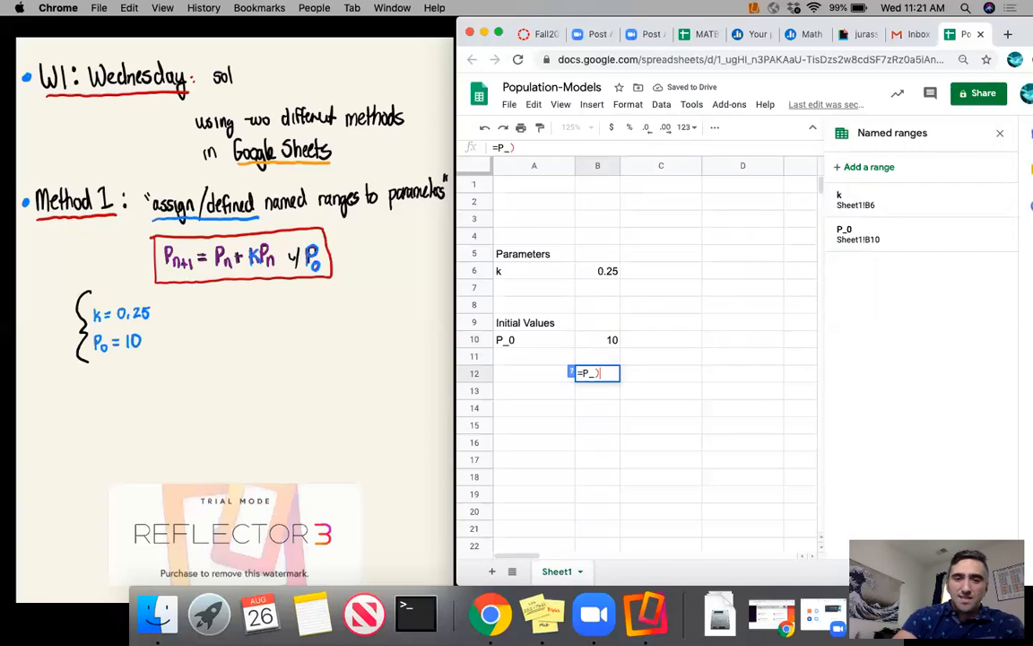
text(^3)
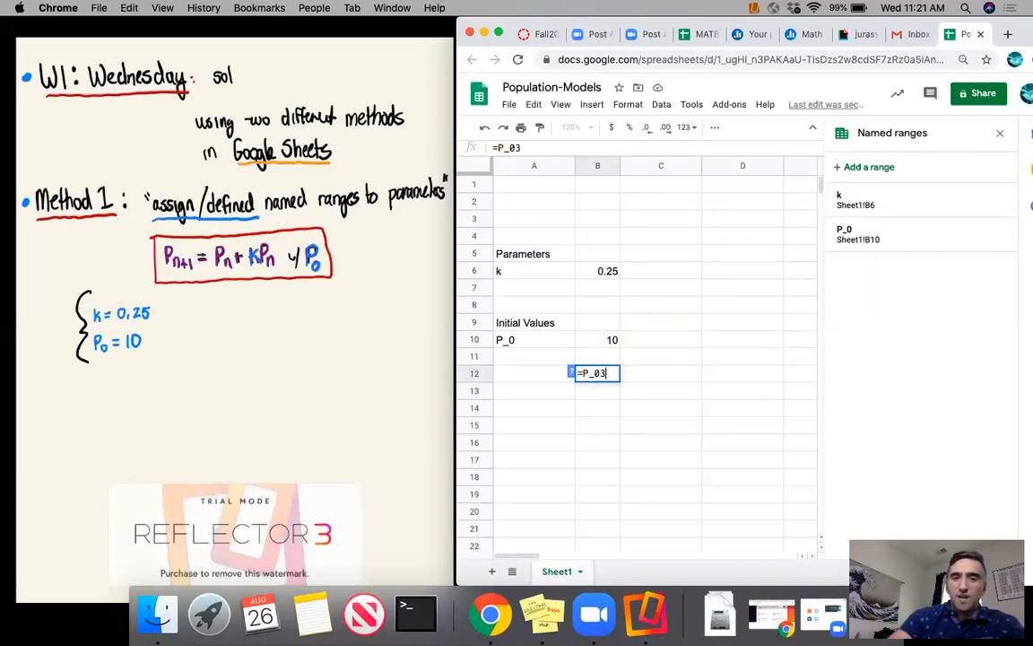
key(Return)
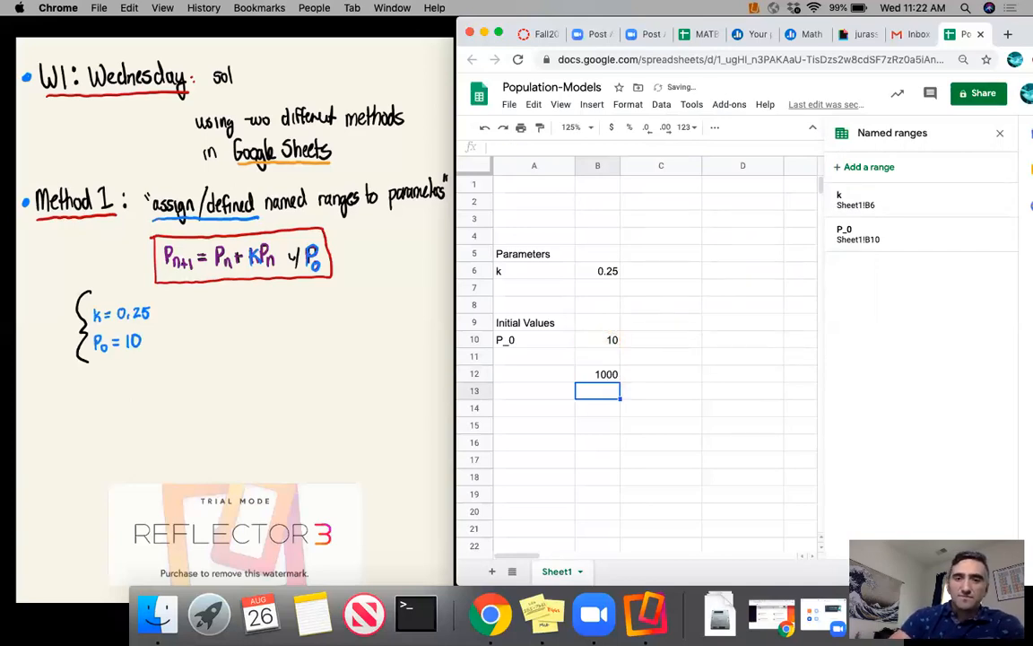
key(Up)
key(Delete)
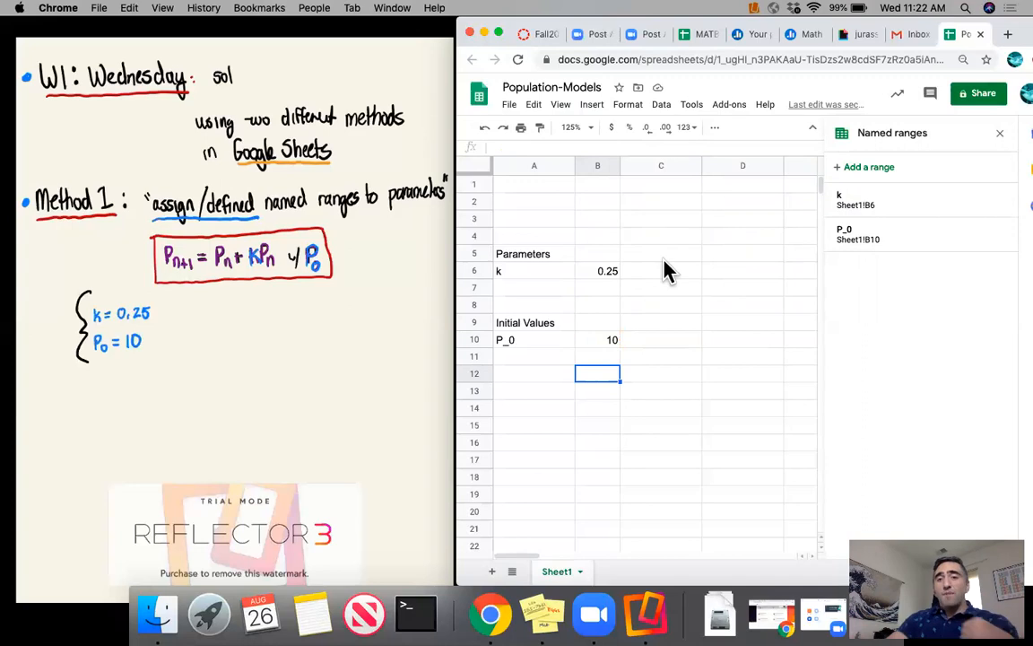
- Close the list of named ranges and narrow the empty column C
click(1000, 135)
drag(702, 166, 666, 165)
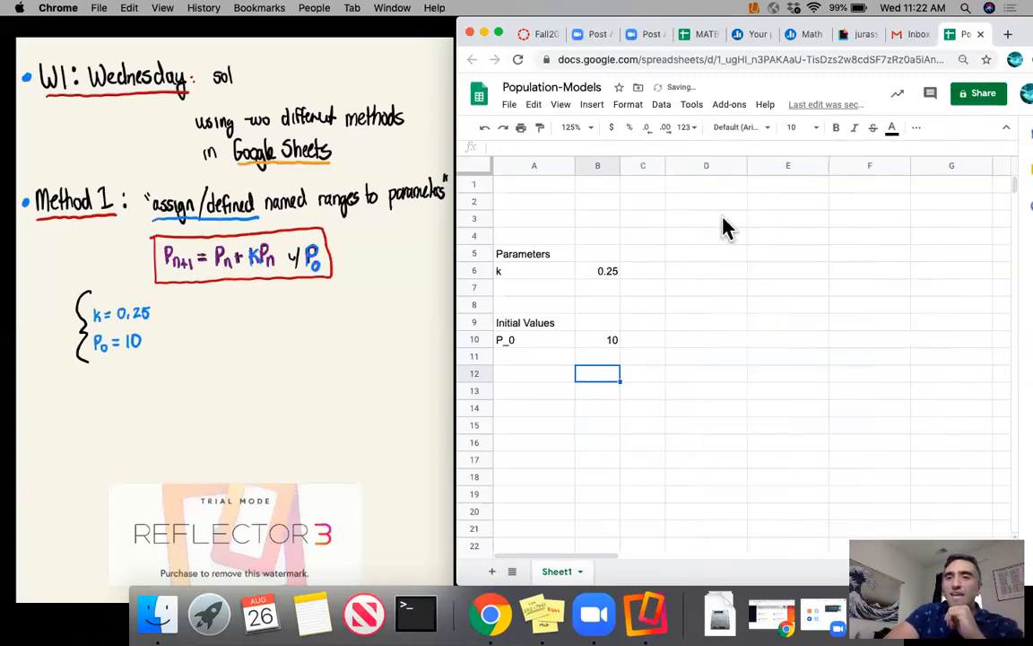
- Enter the headers n, P_{n} and P_{n+1} in cells D4 to F4, and narrow column D
click(711, 240)
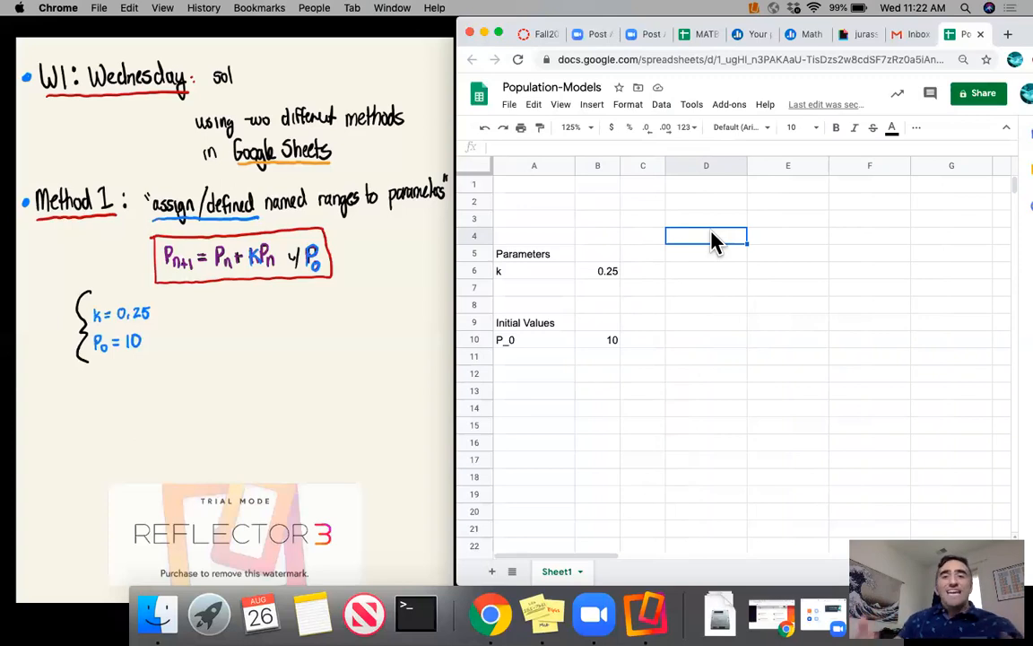
text(n)
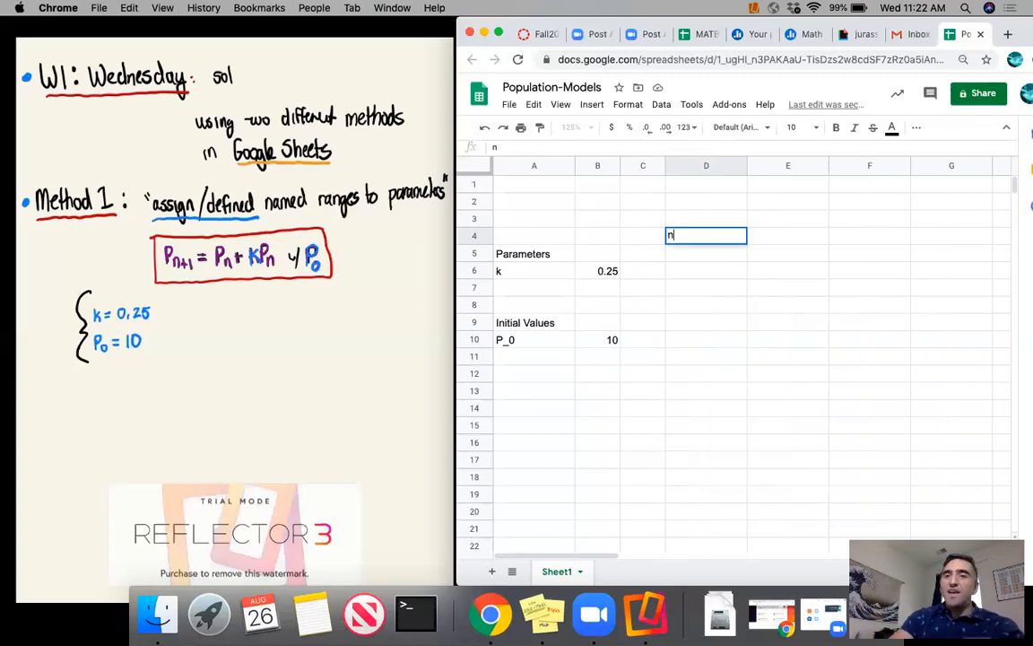
key(Tab)
text(P_)
key(BackSpace)
text(n)
key(BackSpace)
text(_{n})
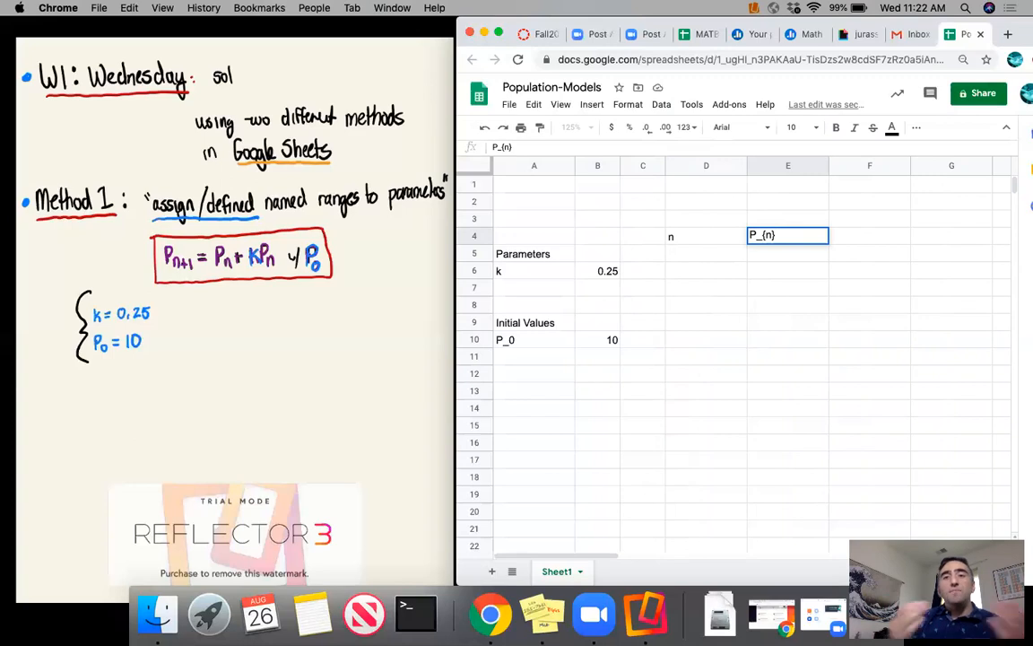
key(Tab)
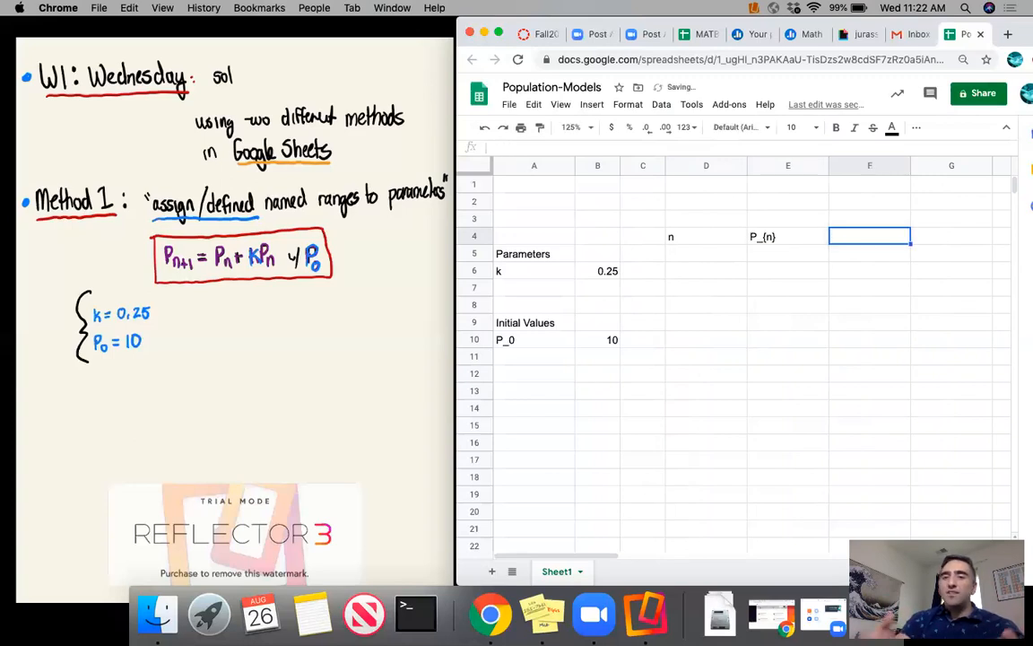
text(P_{n+1})
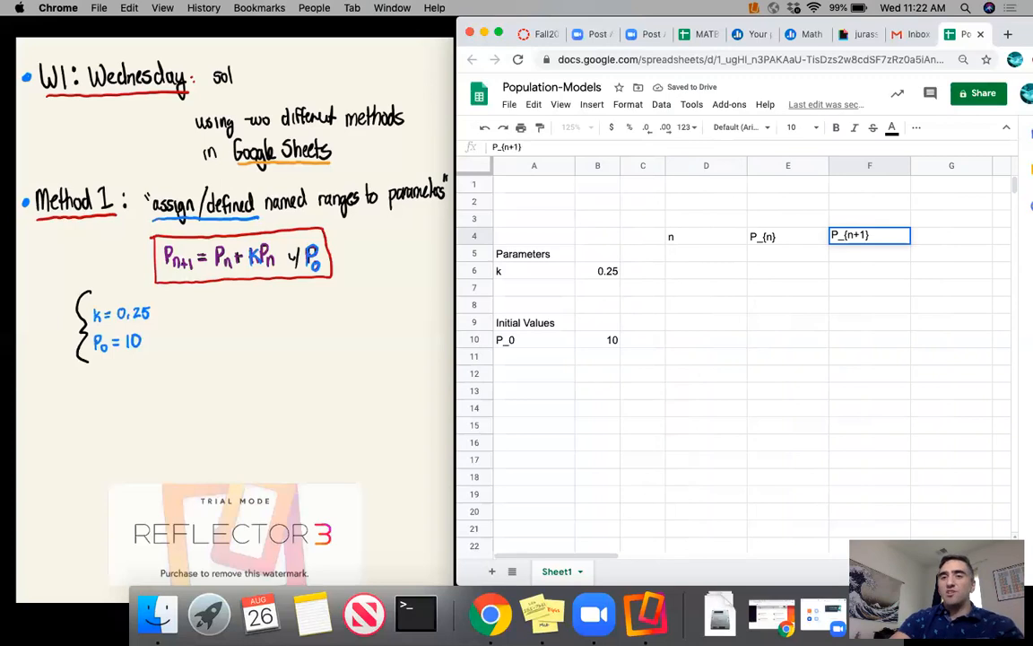
key(Return)
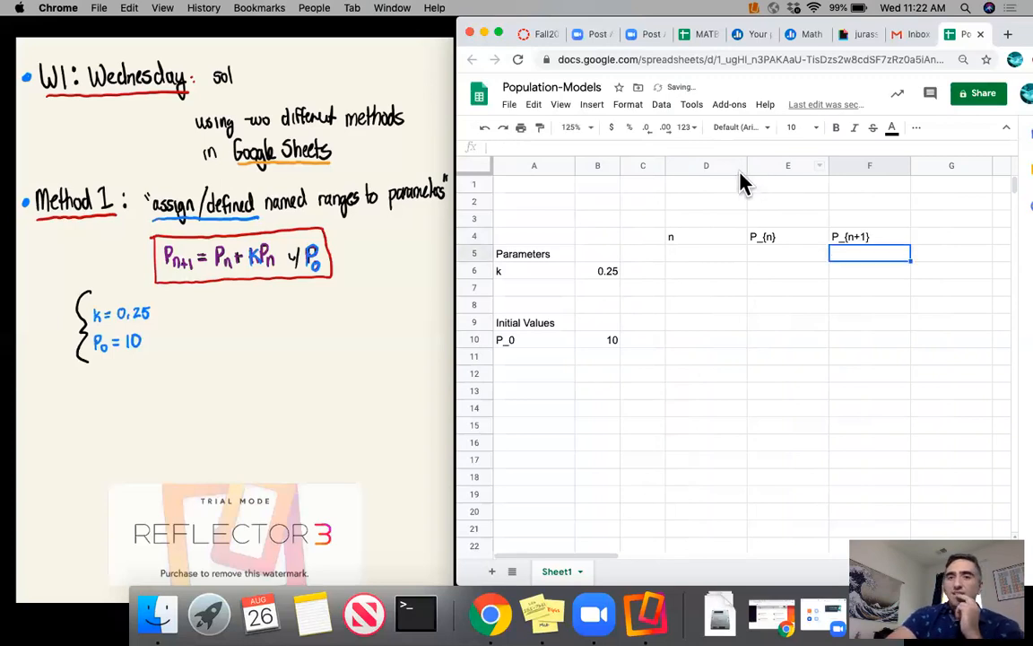
drag(747, 169, 728, 167)
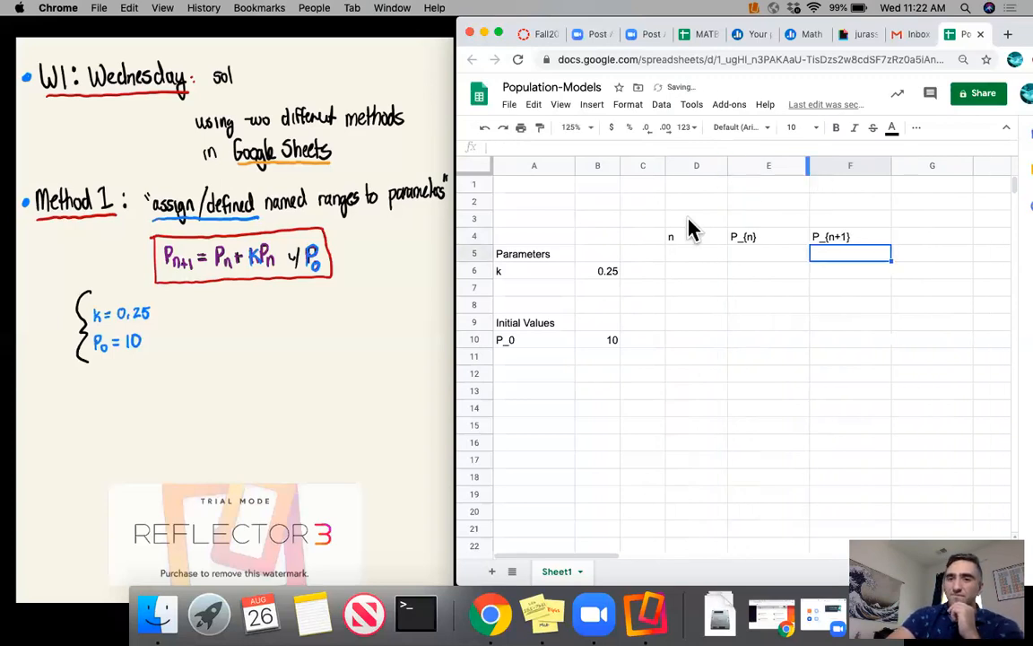
- Enter 0, 1, 2 and 3 in D5:D8 under n, and extend the series down to 15 in D20
click(696, 257)
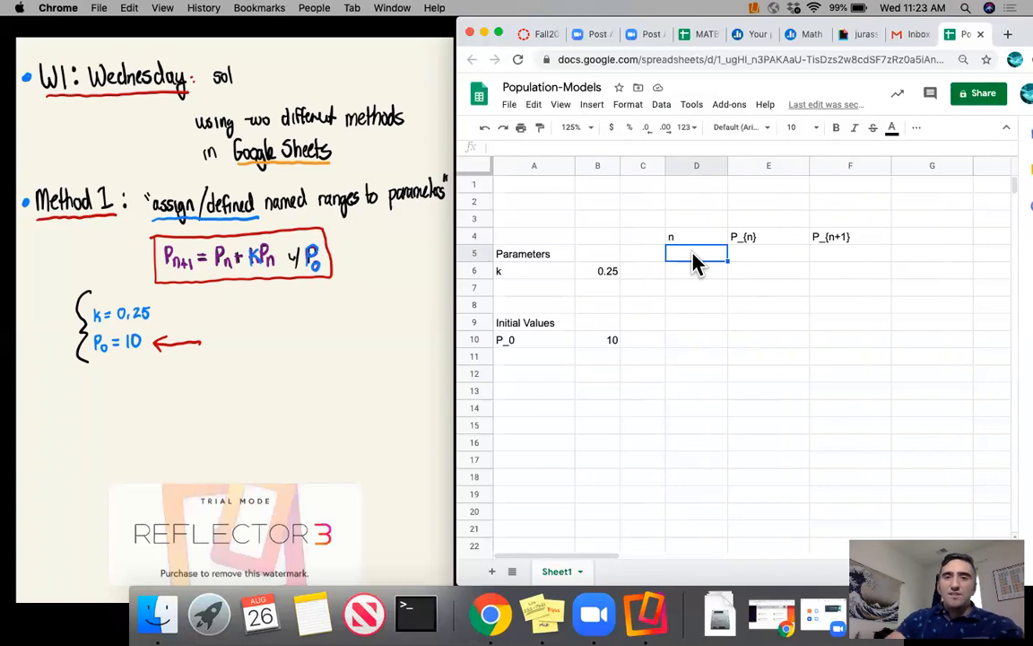
text(0)
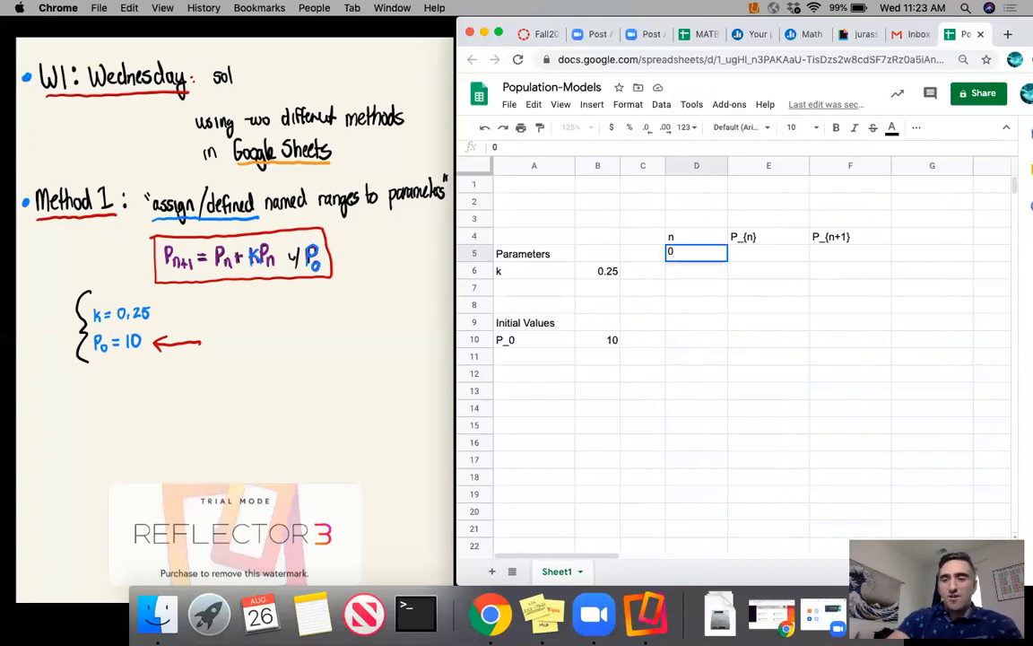
key(Return)
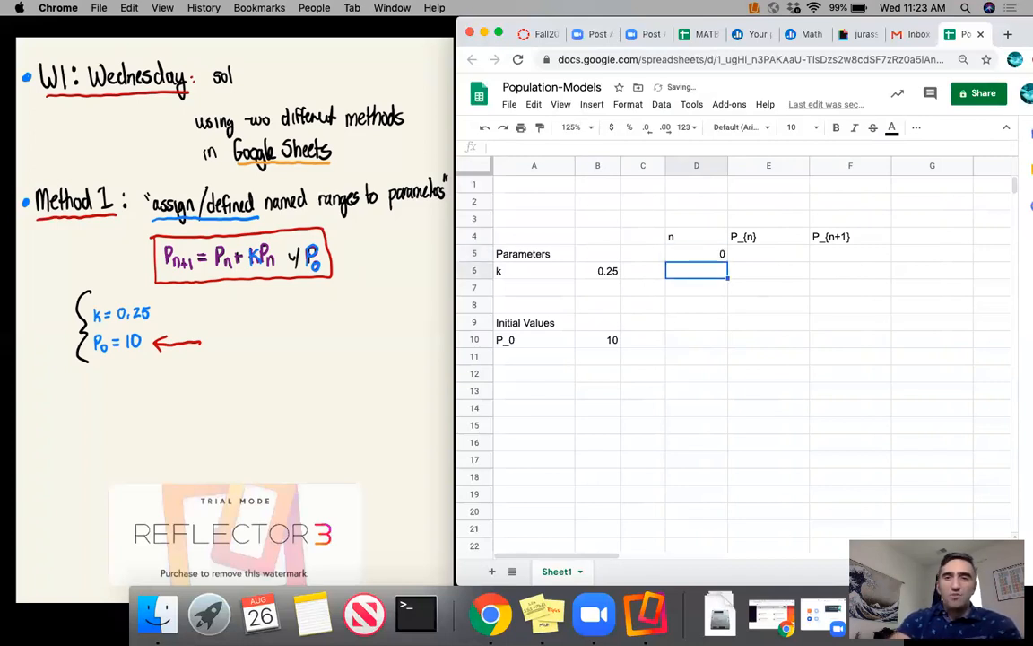
text(1)
key(Return)
text(2)
key(Return)
text(3)
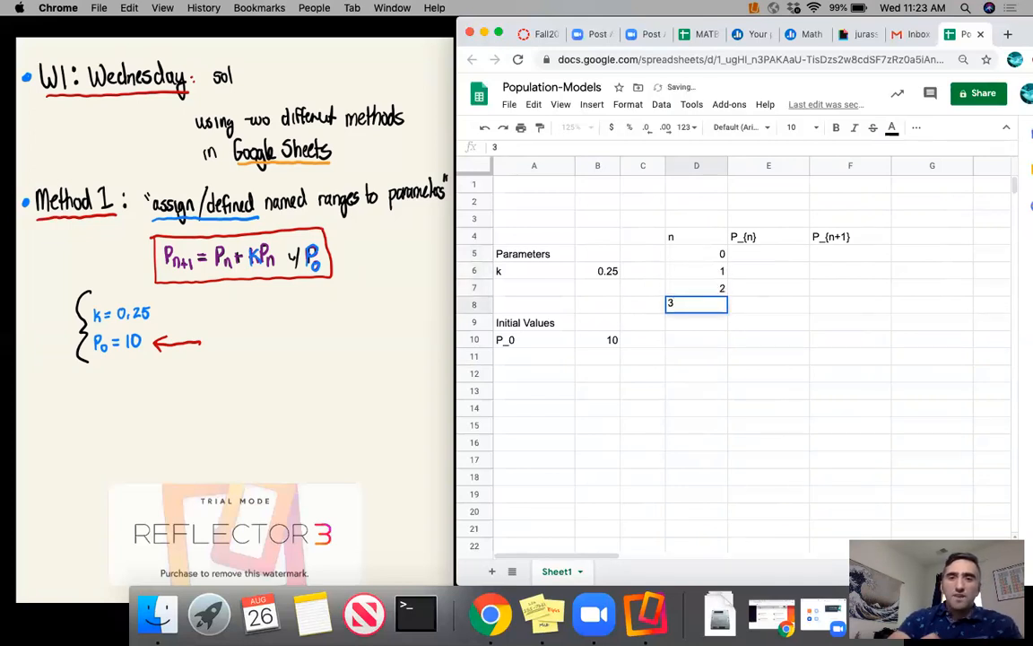
key(Return)
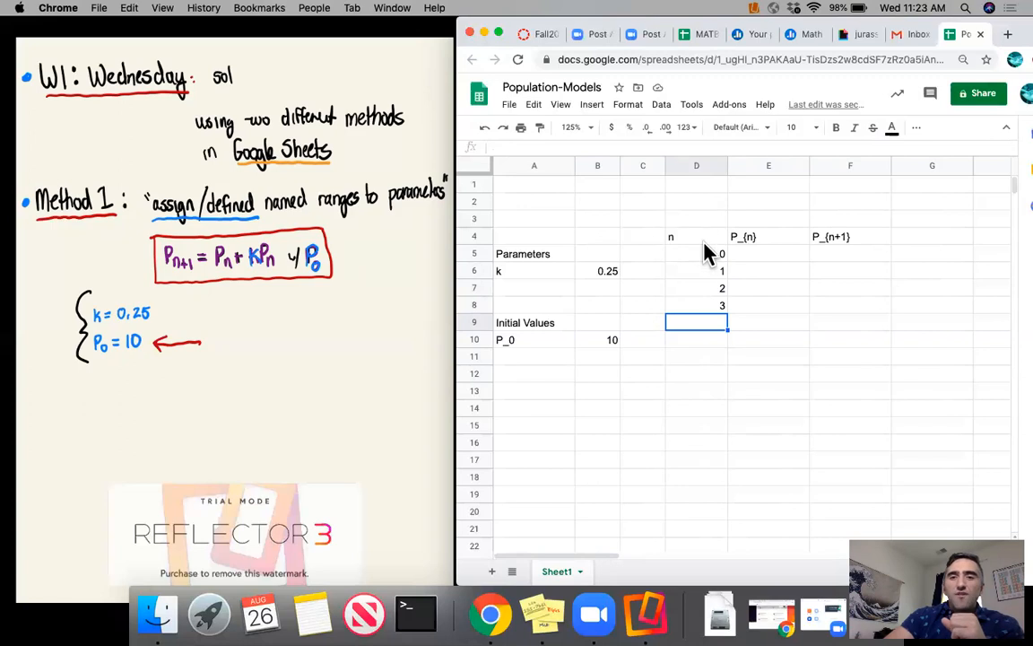
drag(704, 263, 711, 309)
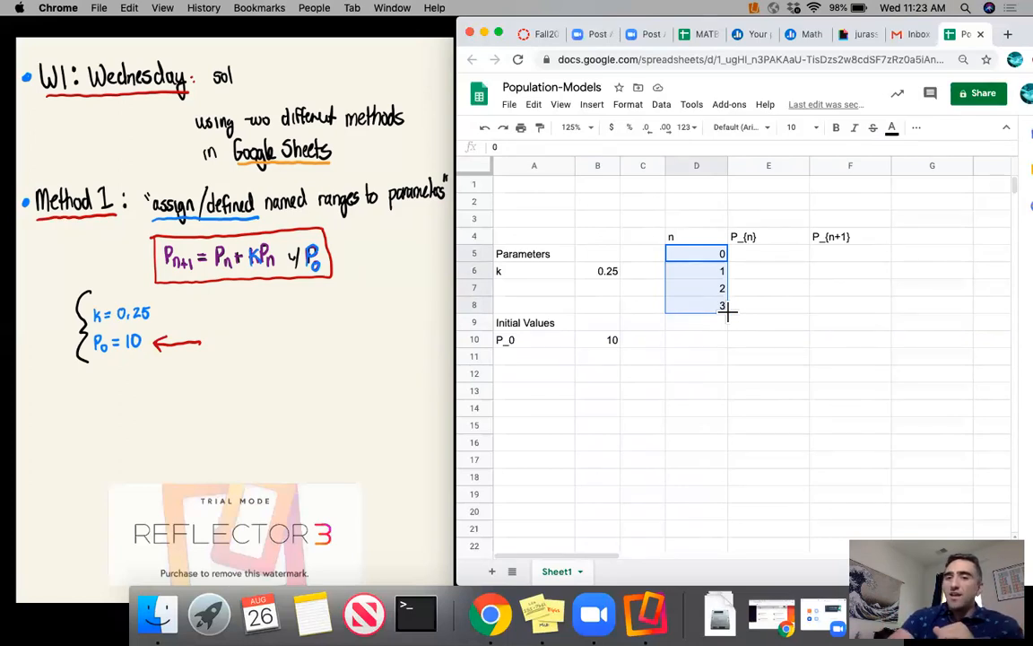
drag(728, 309, 721, 524)
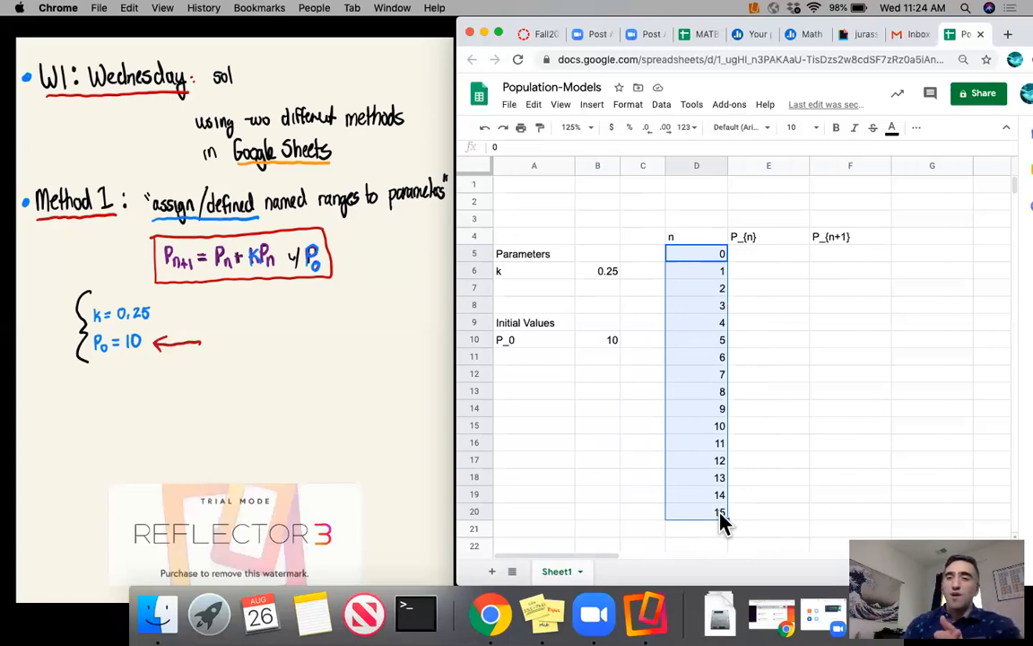
- Enter the formula =P_0 in E5 as the first value of P_{n}
click(786, 257)
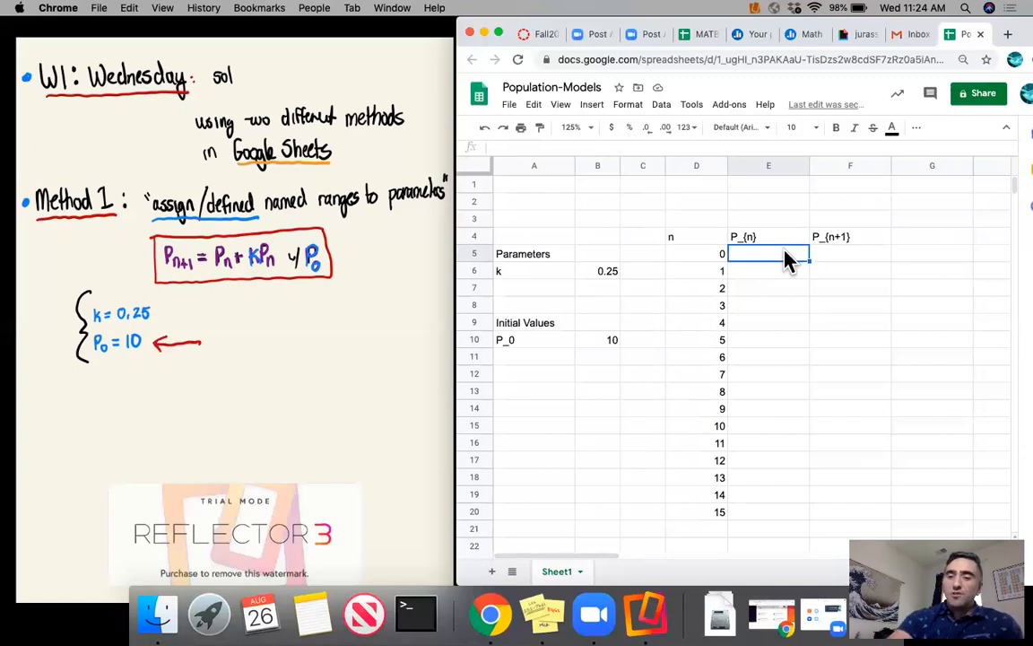
text(=)
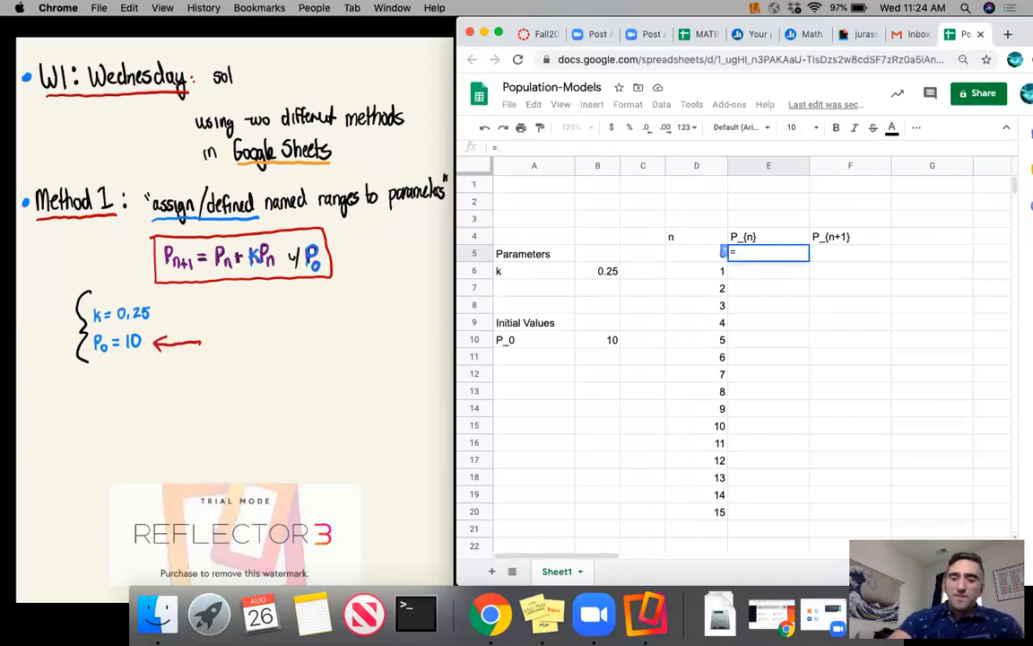
text(P_0)
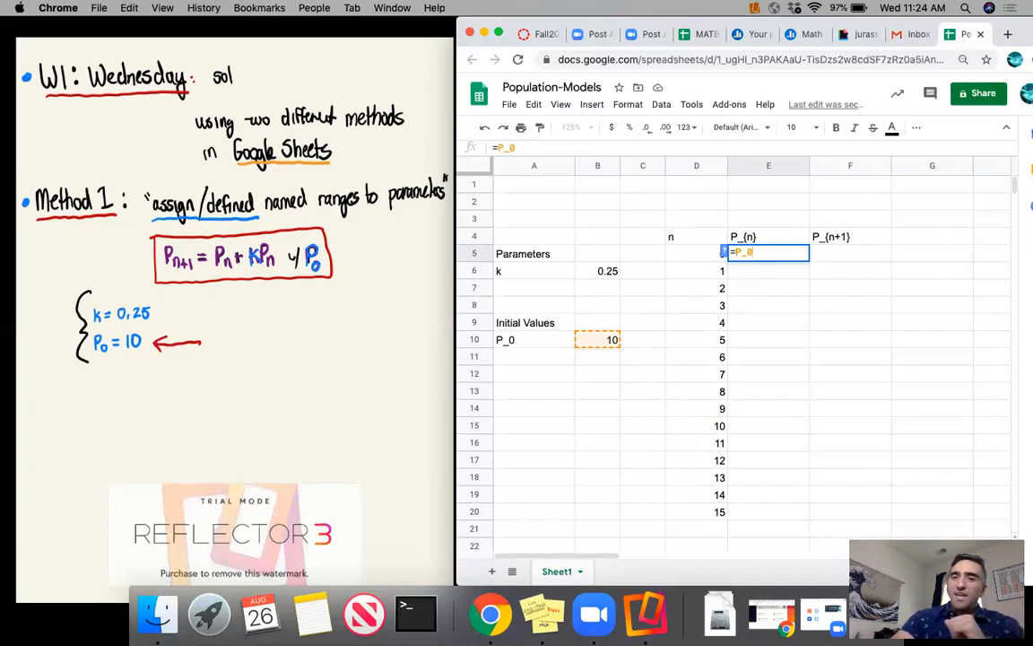
key(Return)
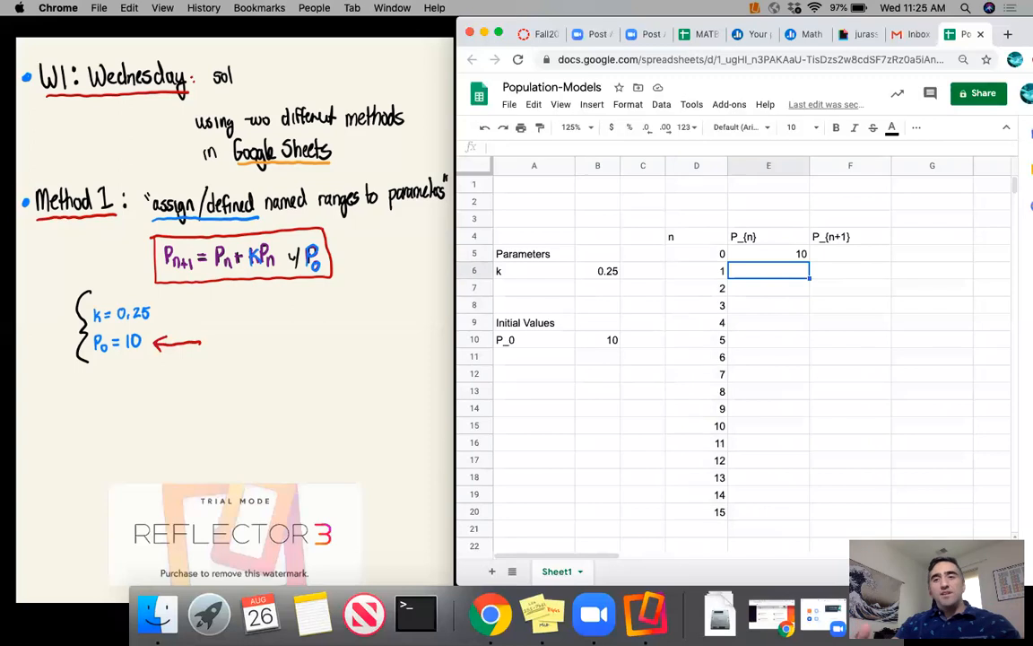
key(Up)
key(Right)
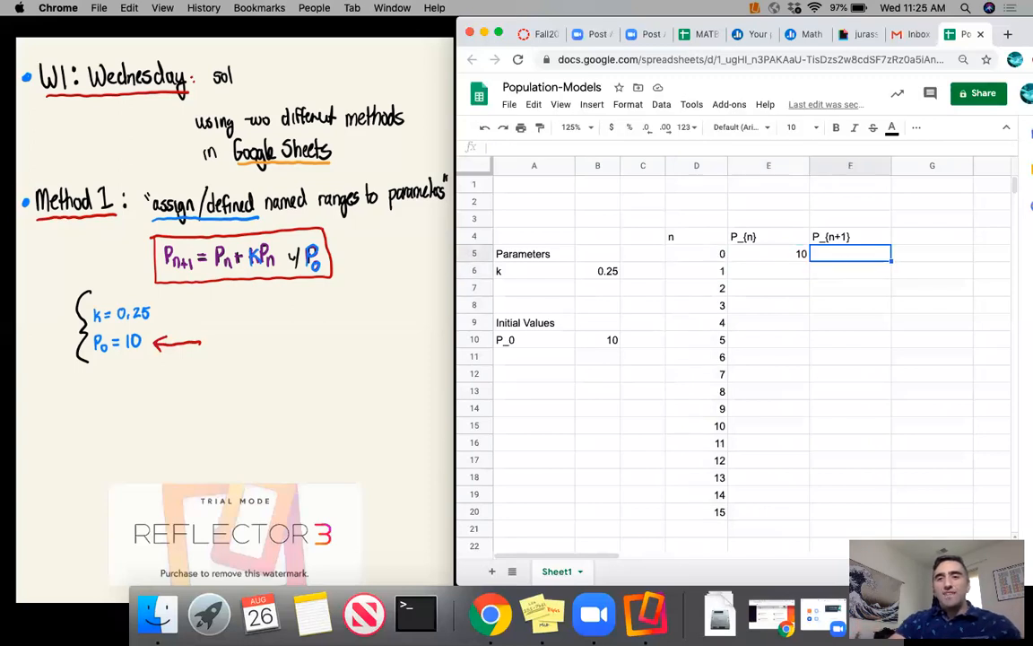
text("P1")
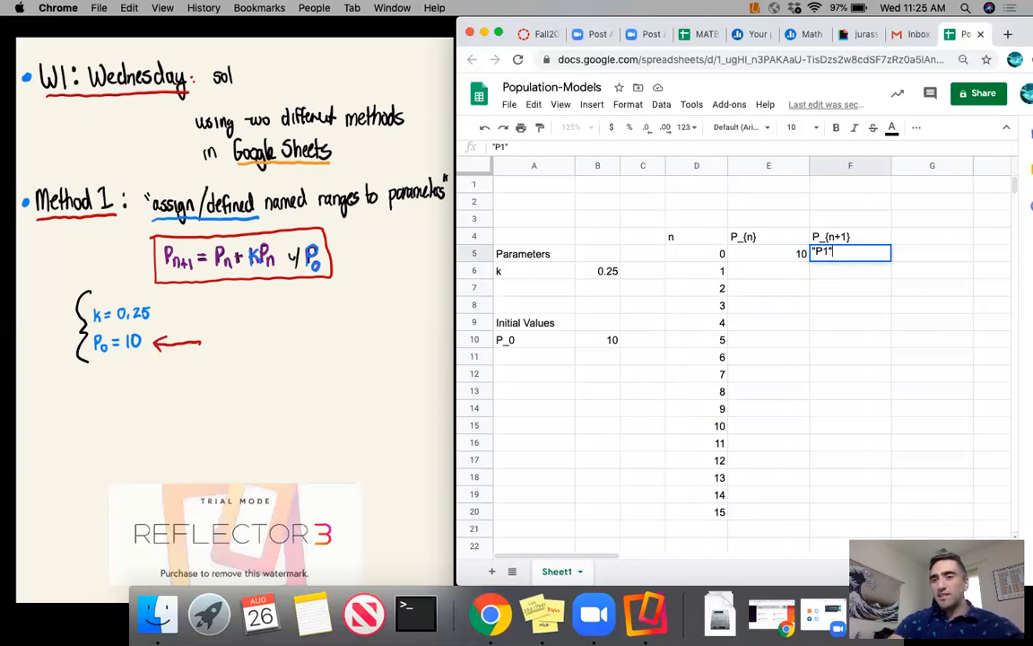
key(BackSpace)
key(BackSpace)
key(BackSpace)
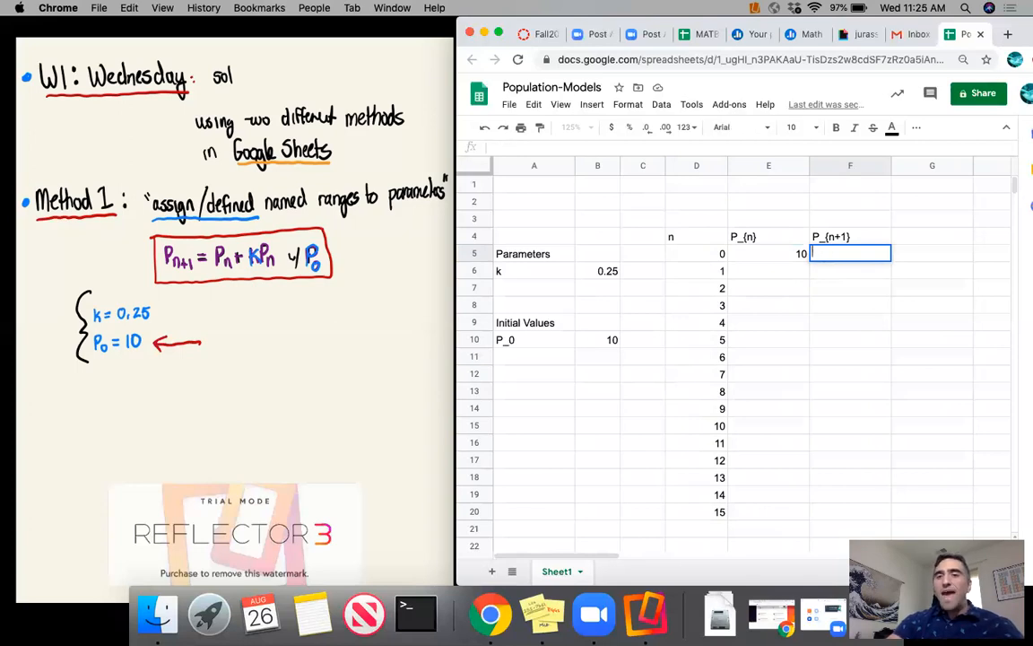
key(BackSpace)
key(Return)
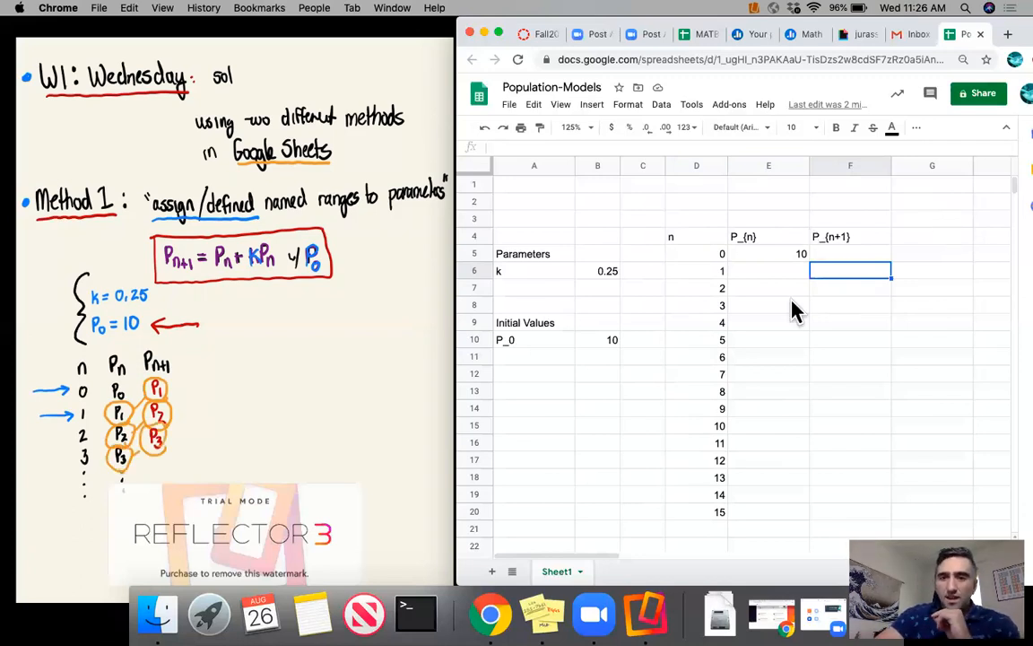
- Enter the formula =F5 in E6 so that P_{n} takes the previous row's P_{n+1} value
click(762, 274)
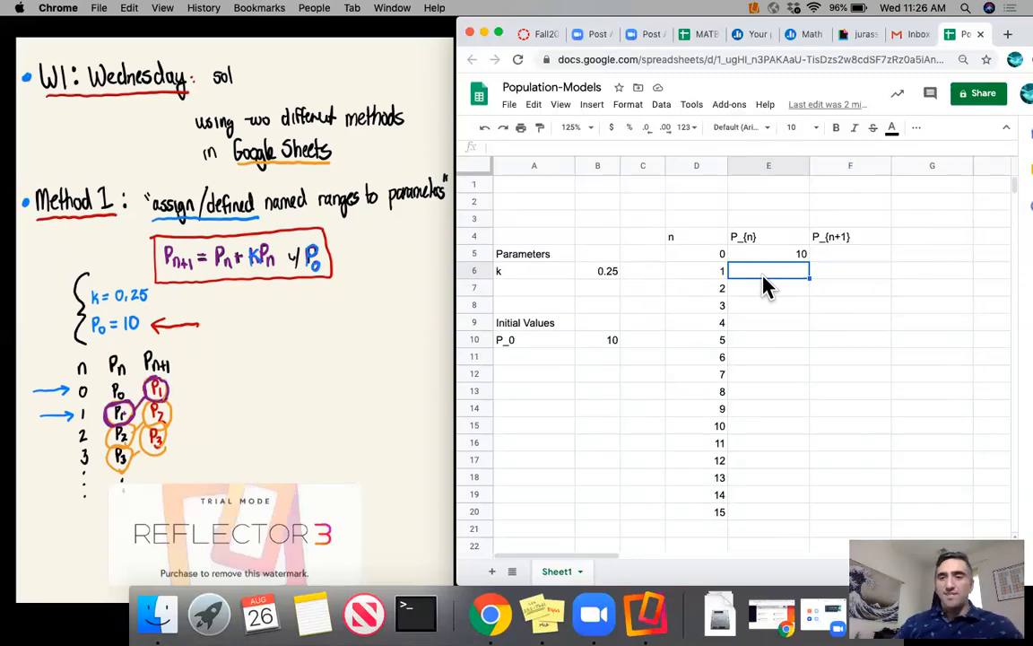
text(=)
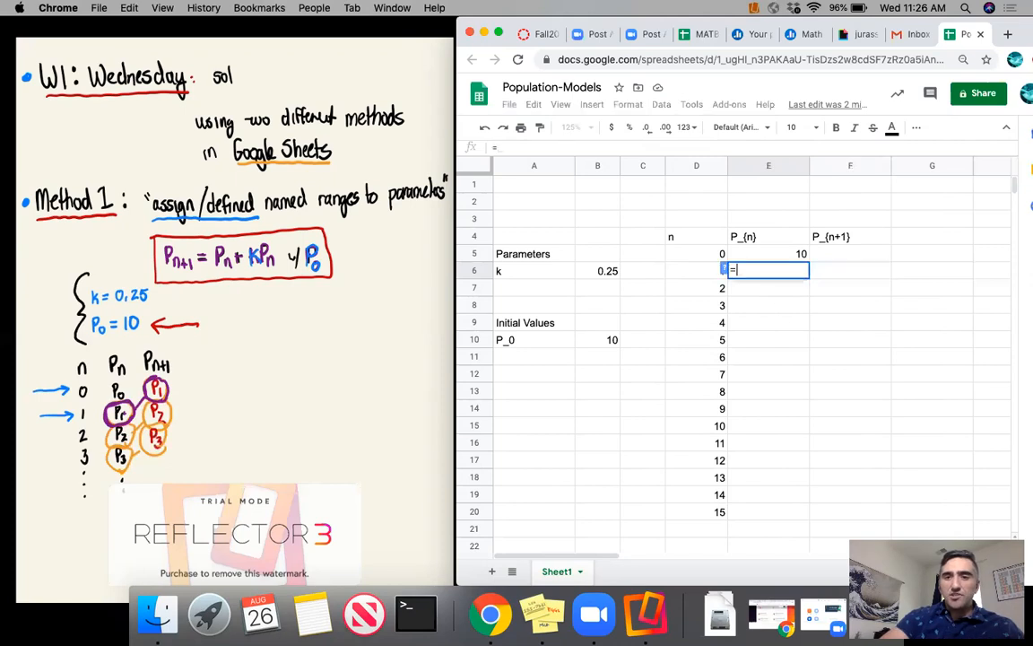
click(855, 256)
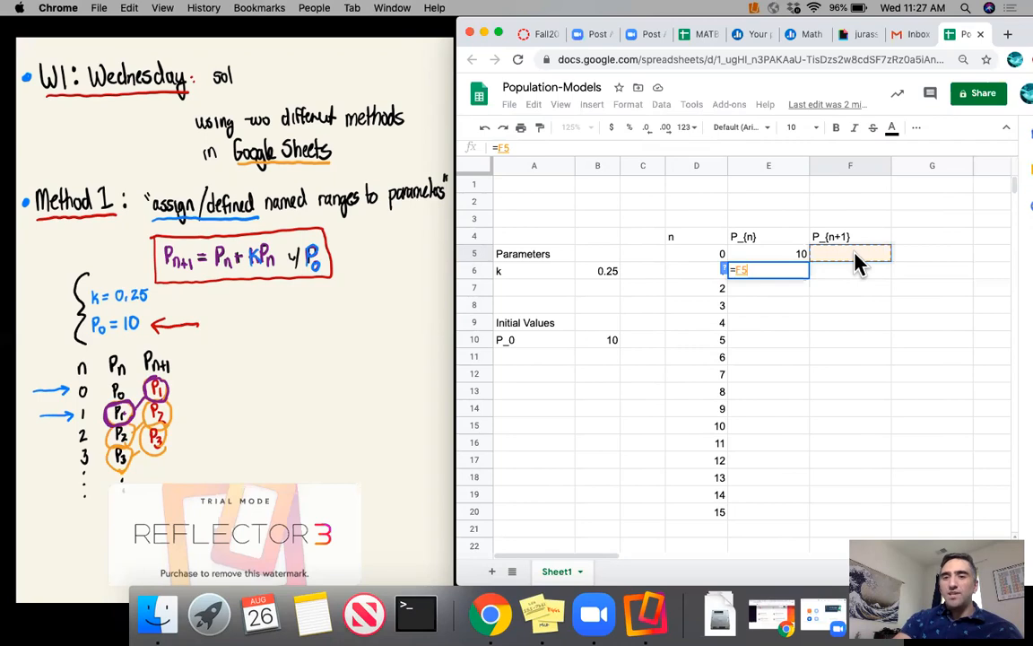
key(Return)
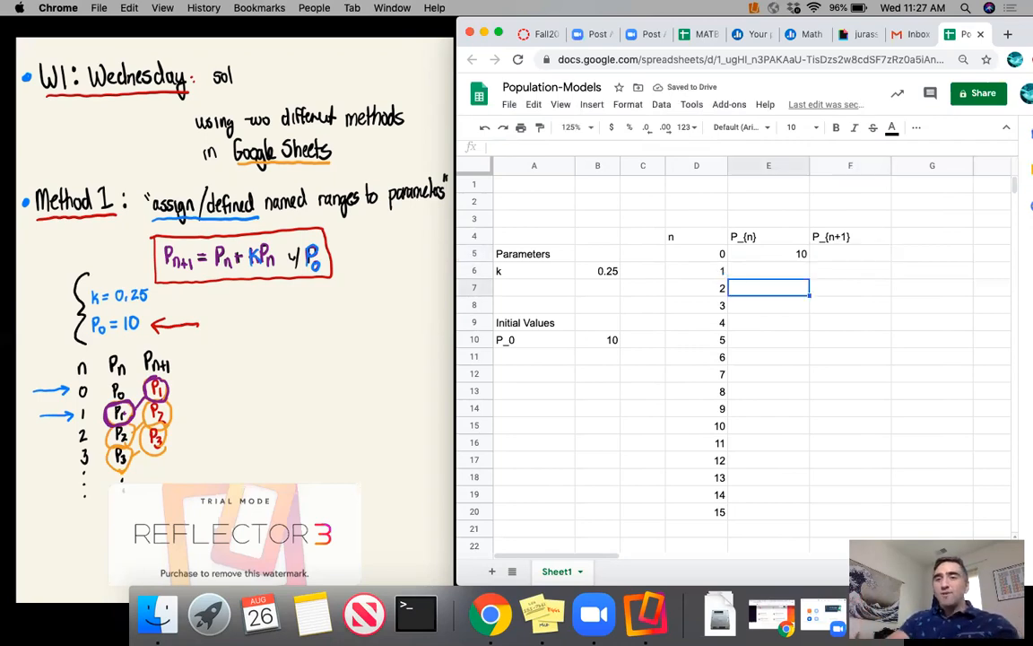
- Enter the trial value 33 in F5 to test the reference in E6, and reselect F5
click(865, 255)
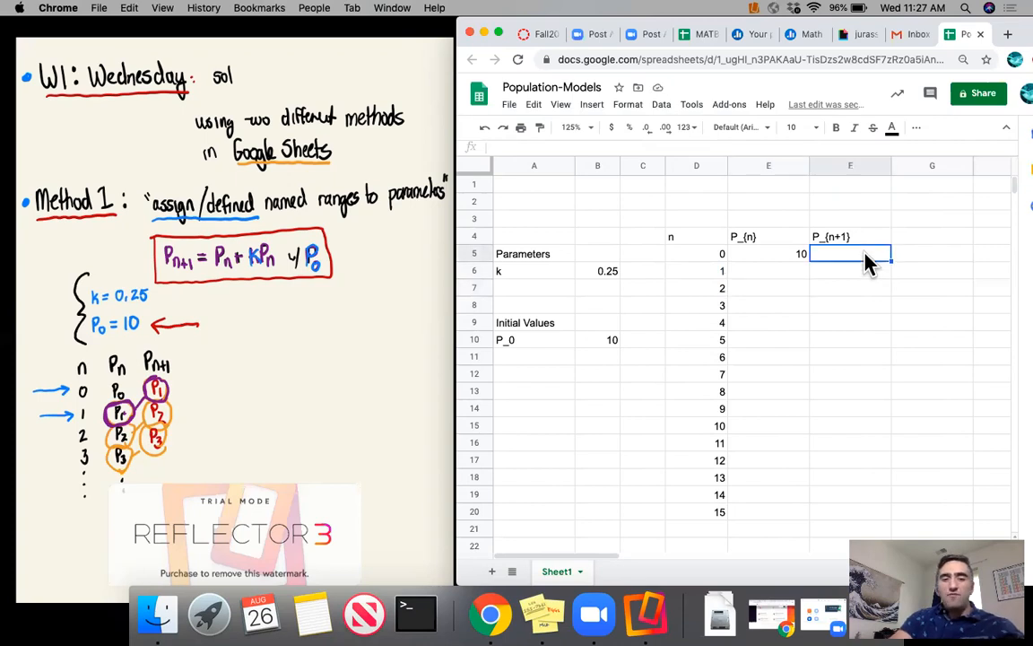
text(33)
key(Return)
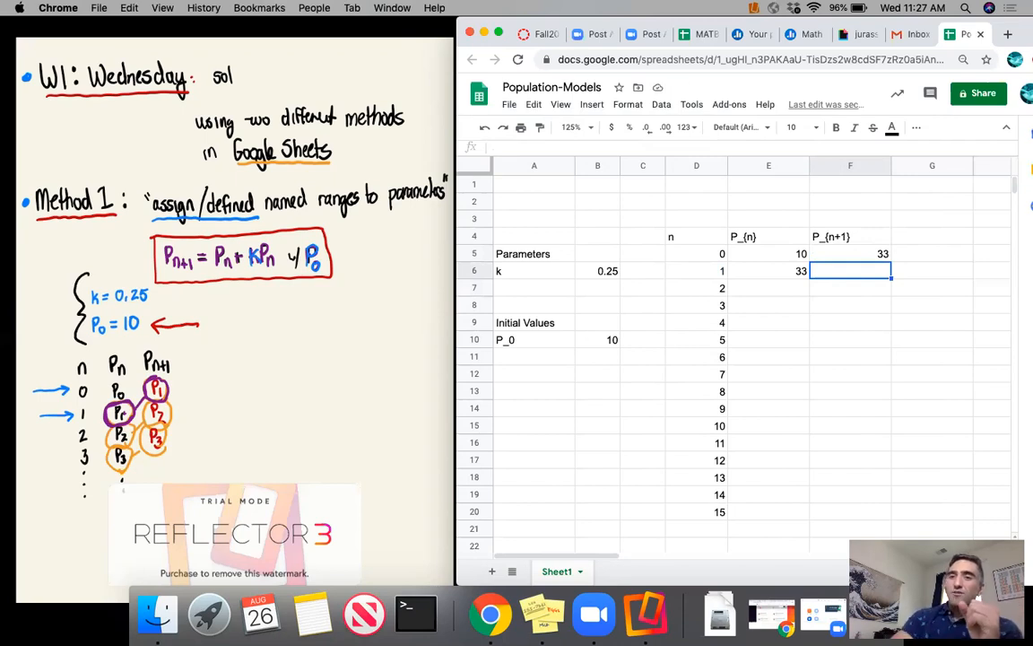
click(851, 254)
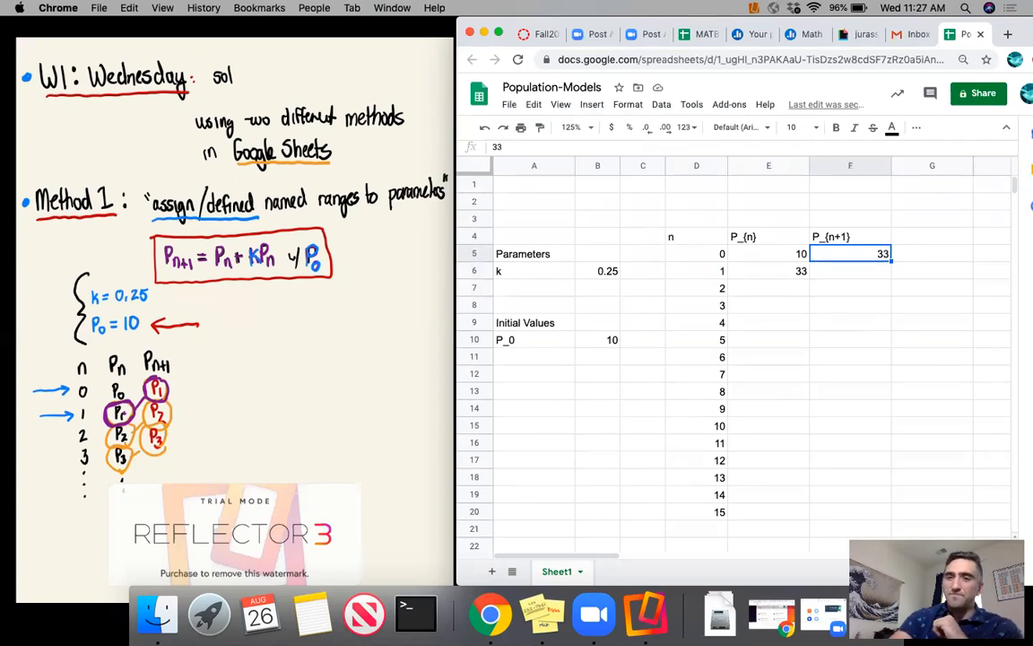
- Clear the trial value from F5 and enter the formula =F6 in E7 for the next P_{n}
key(Delete)
click(792, 271)
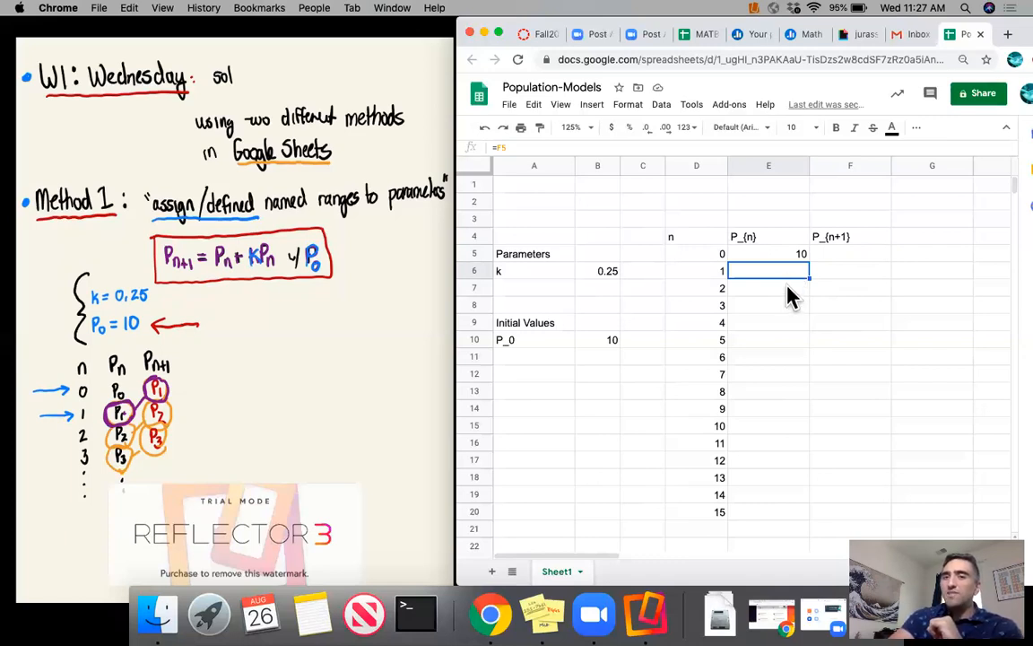
click(787, 288)
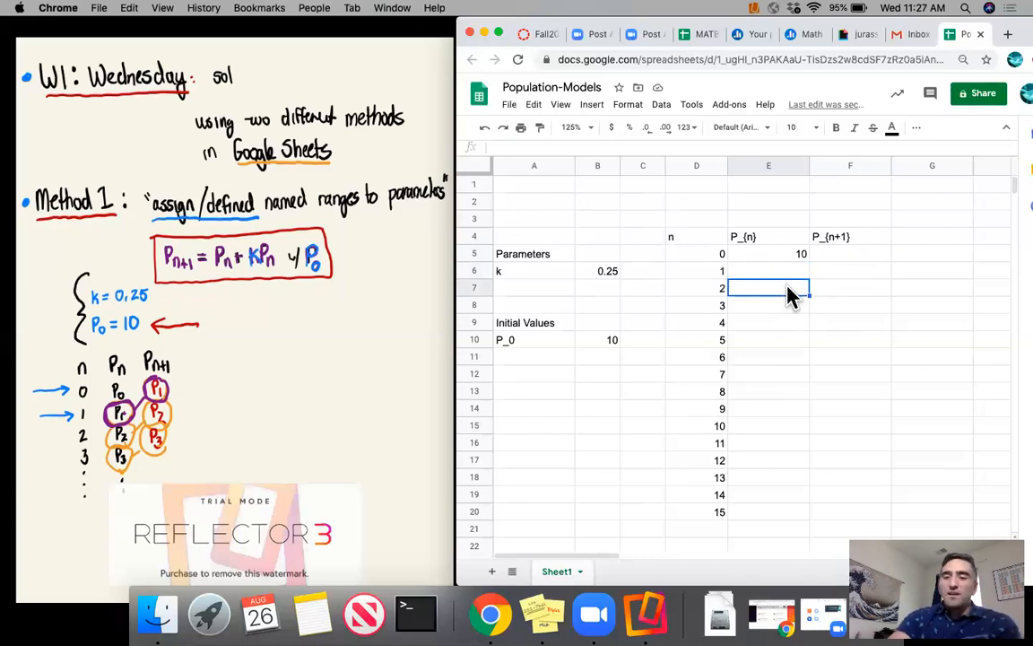
text(=)
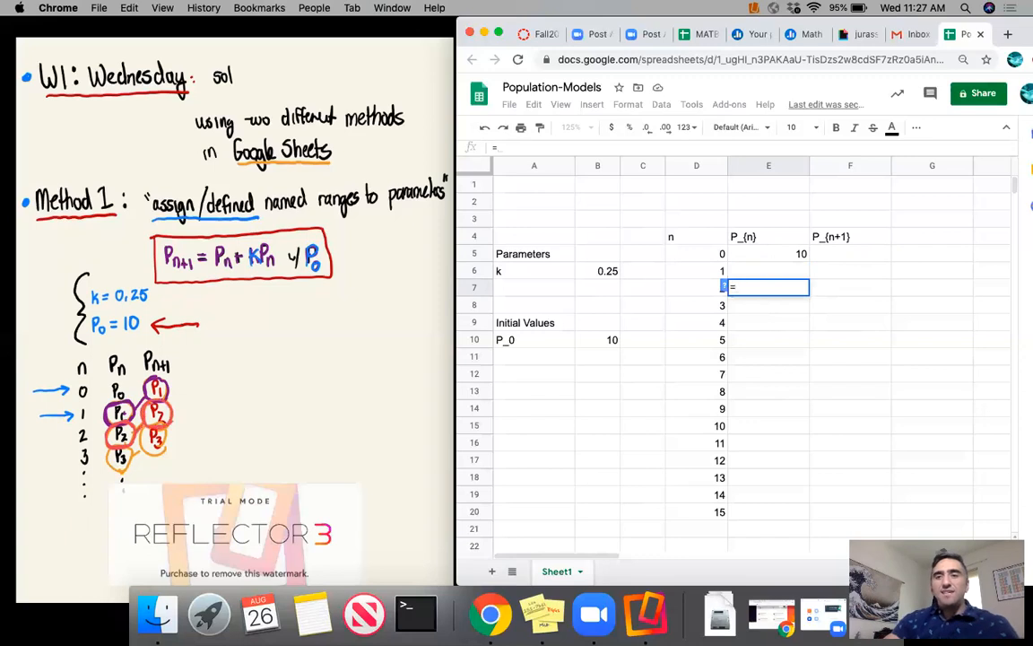
click(864, 272)
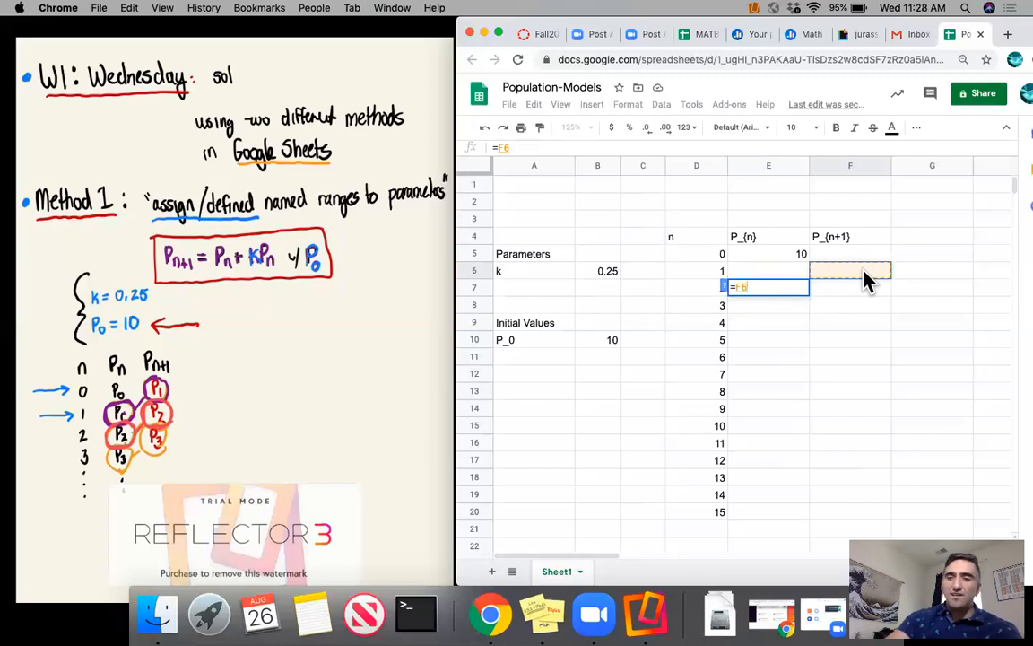
key(Return)
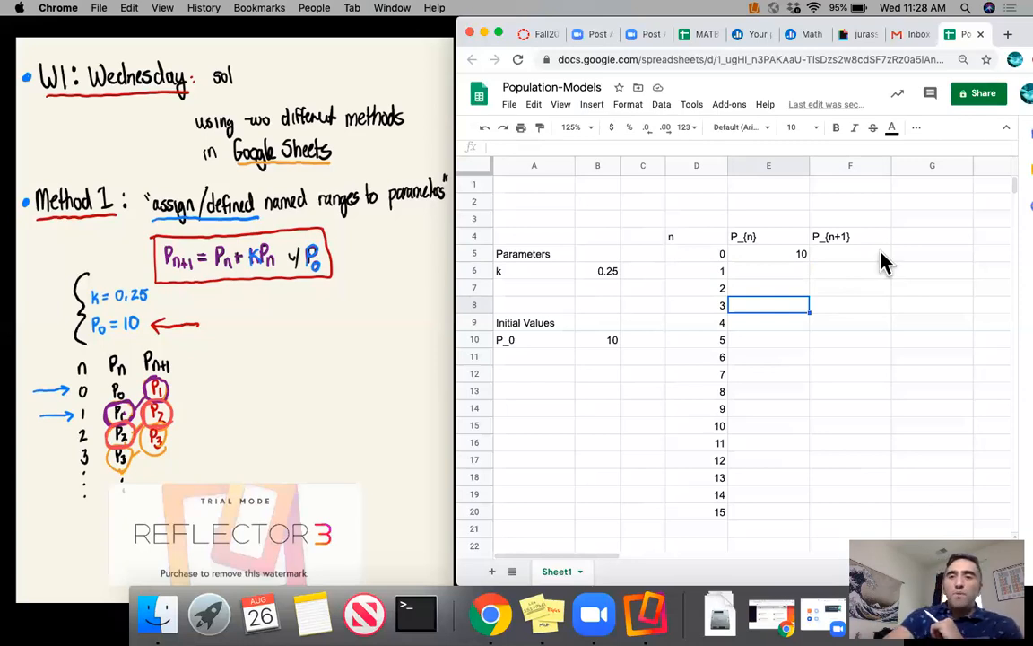
- Fill the formulas in E6:E7 down the P_{n} column to E20, and check the reference in E18
drag(798, 281, 798, 294)
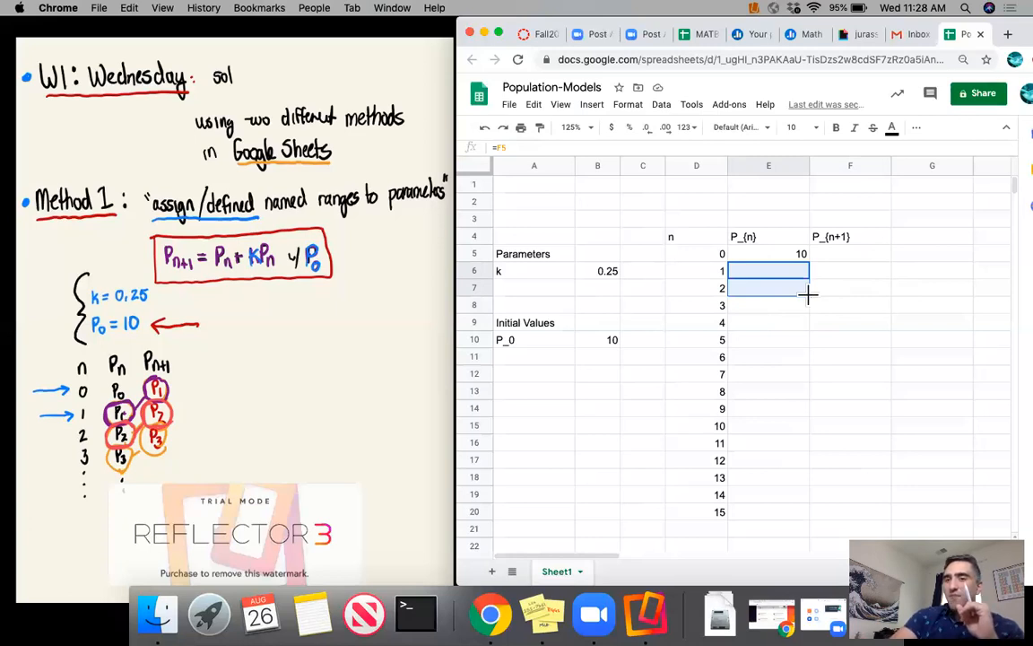
drag(808, 293, 796, 523)
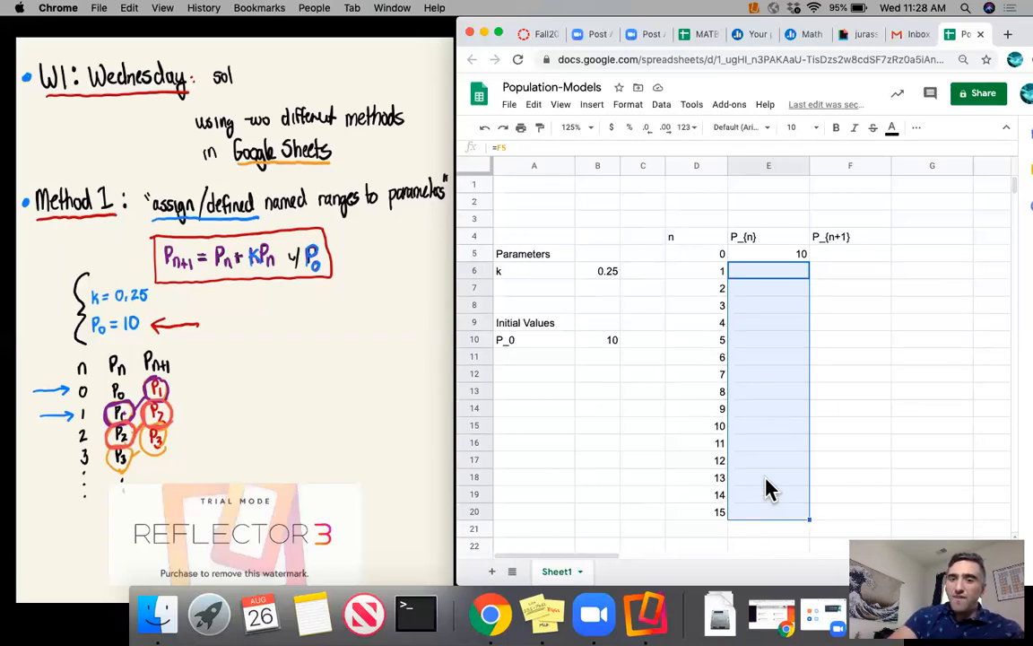
click(769, 484)
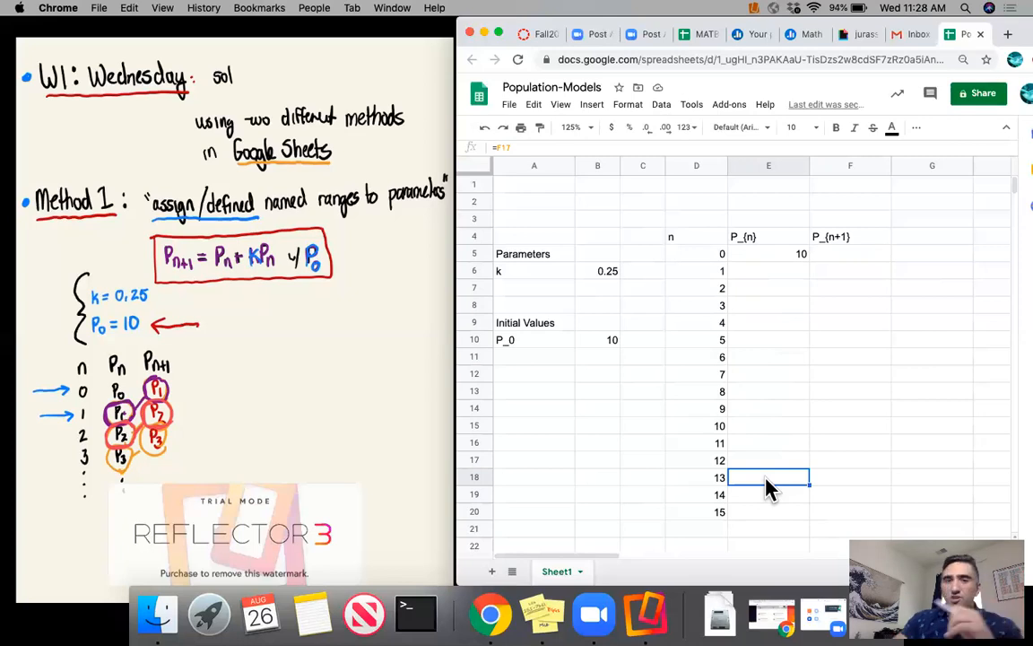
click(578, 146)
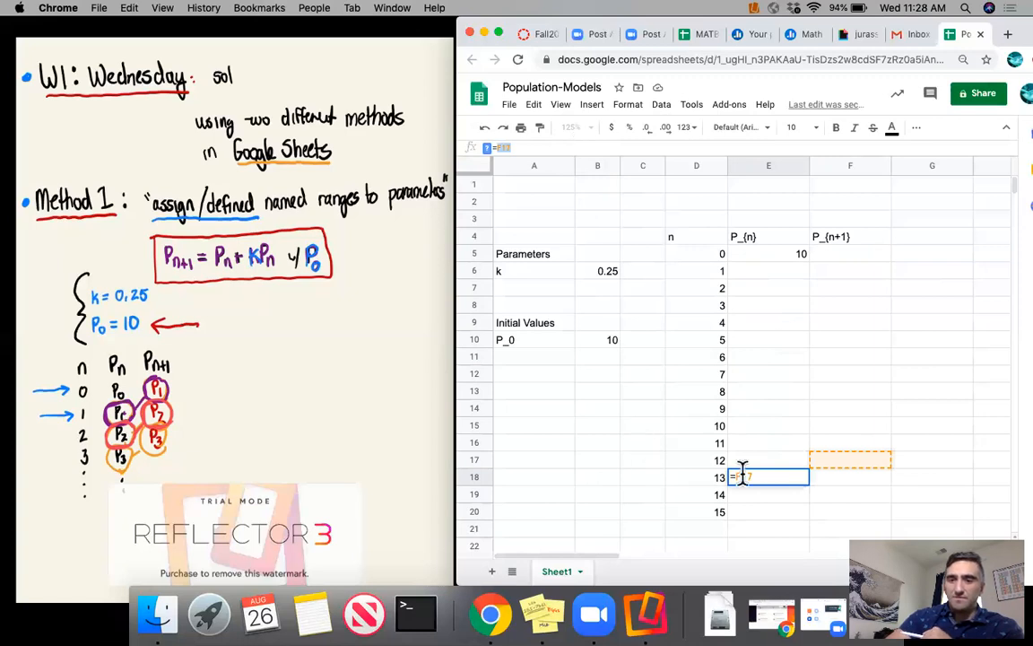
key(Escape)
click(841, 465)
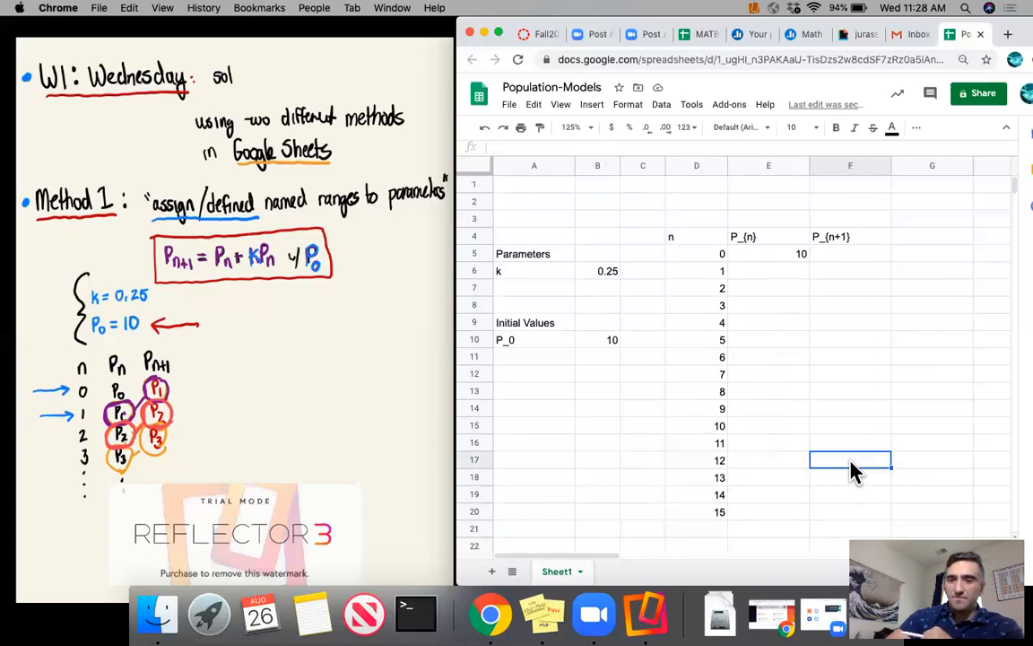
click(795, 481)
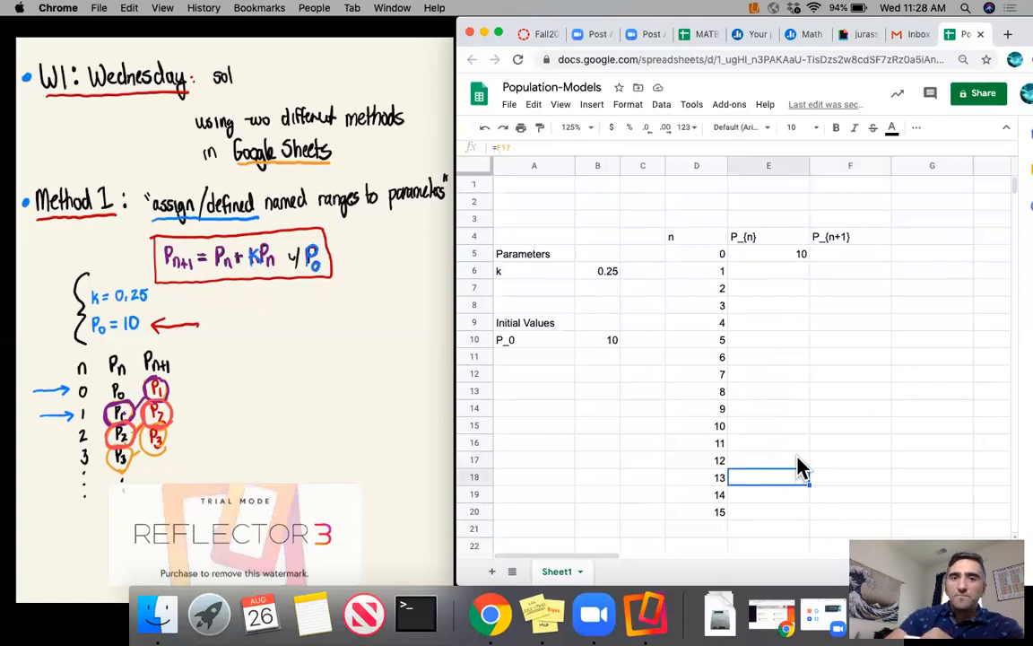
- Enter the formula =E5+k*E5 in F5 under P_{n+1} and fill it down to F20
click(834, 259)
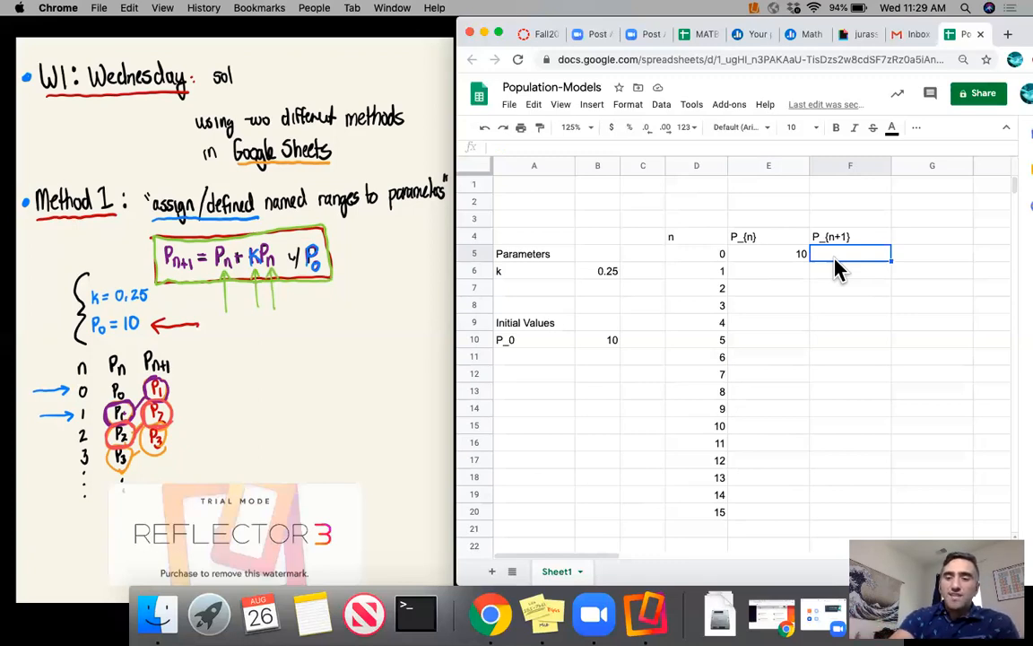
text(=)
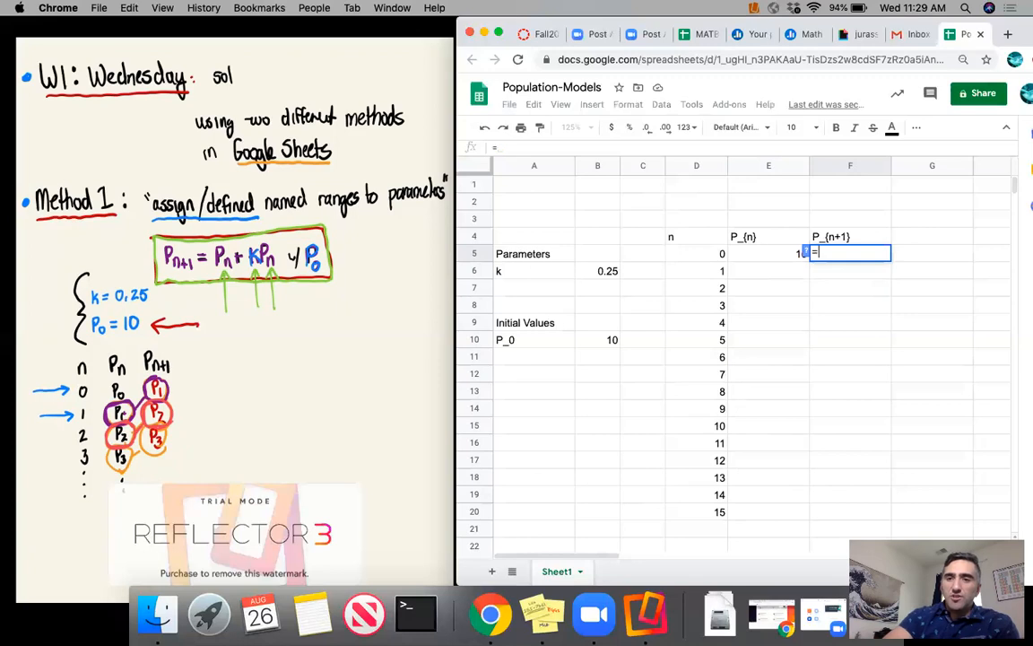
click(768, 261)
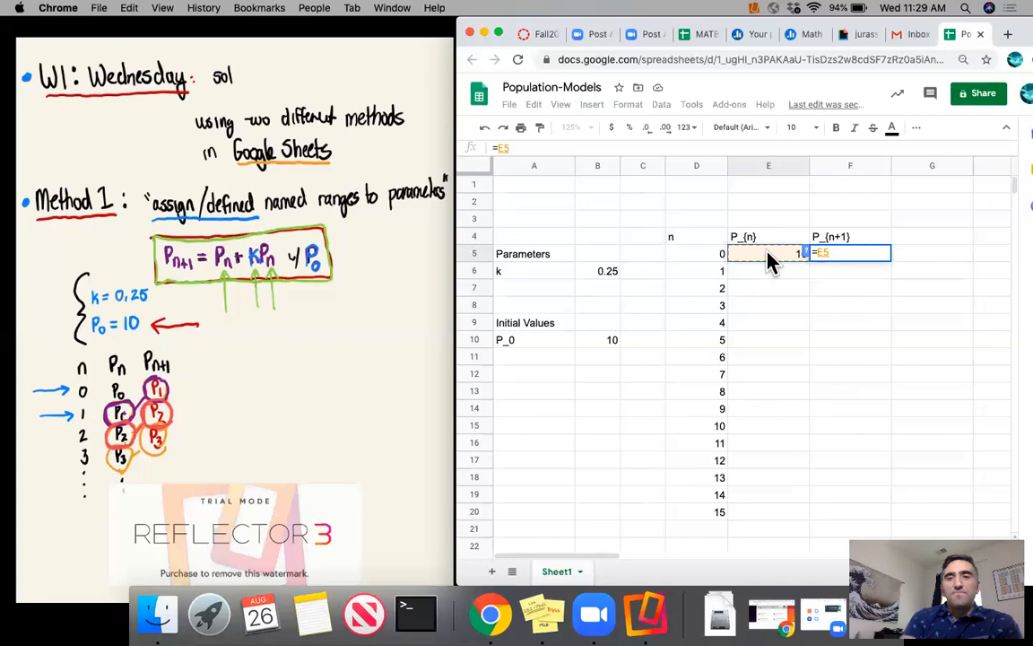
text(+)
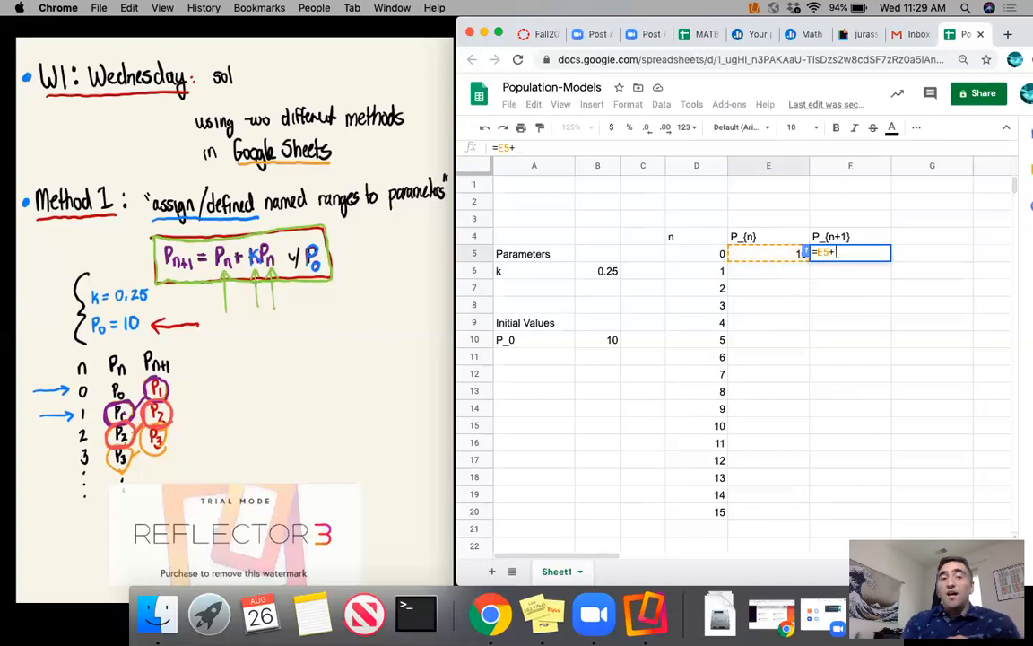
text(k)
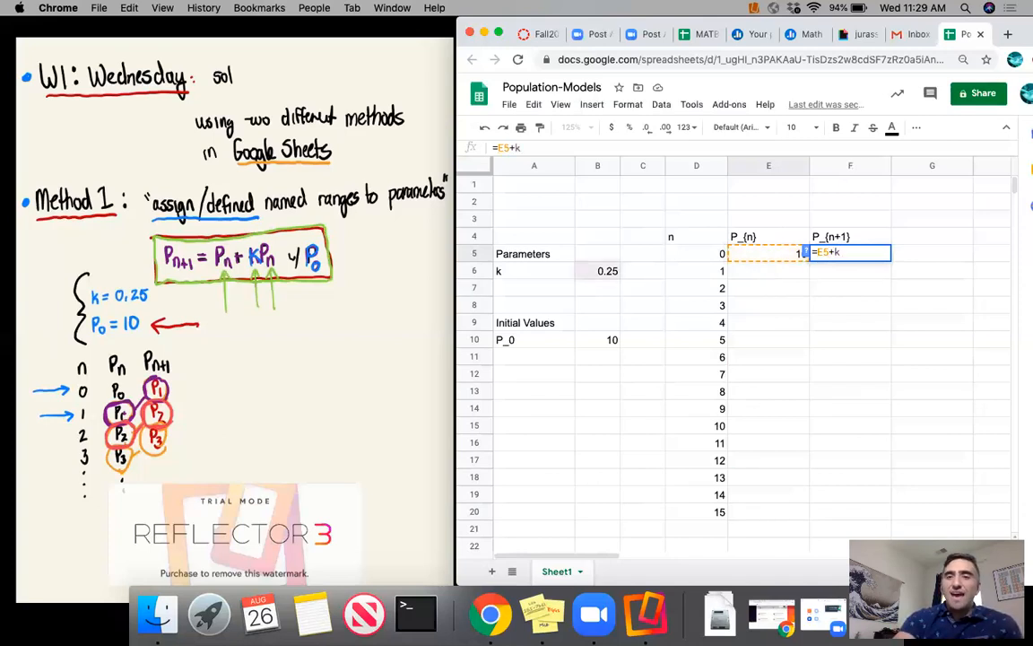
text(*)
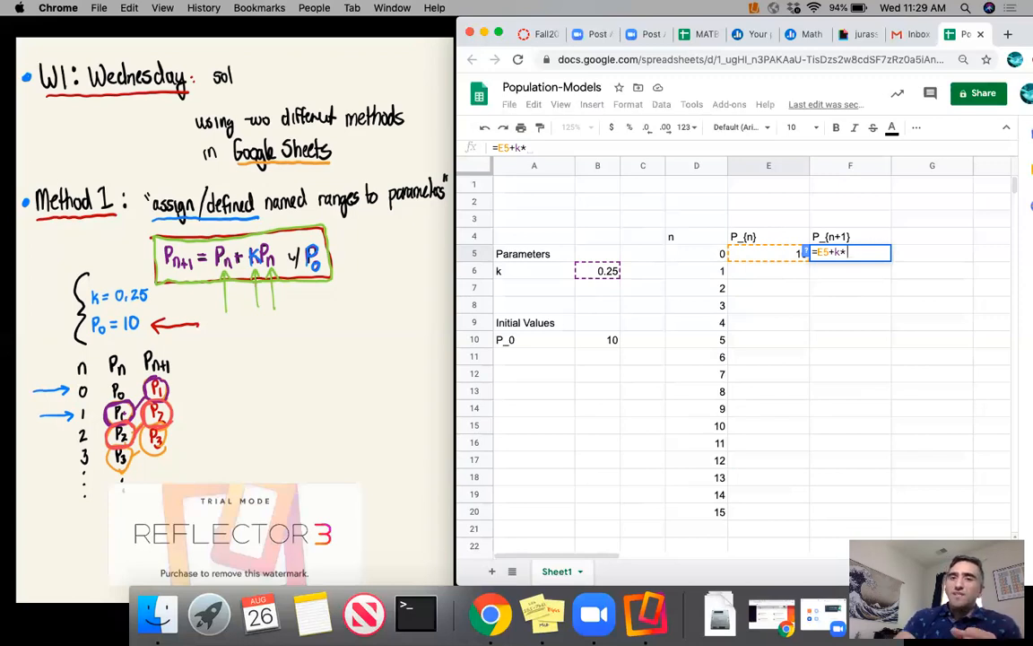
click(758, 260)
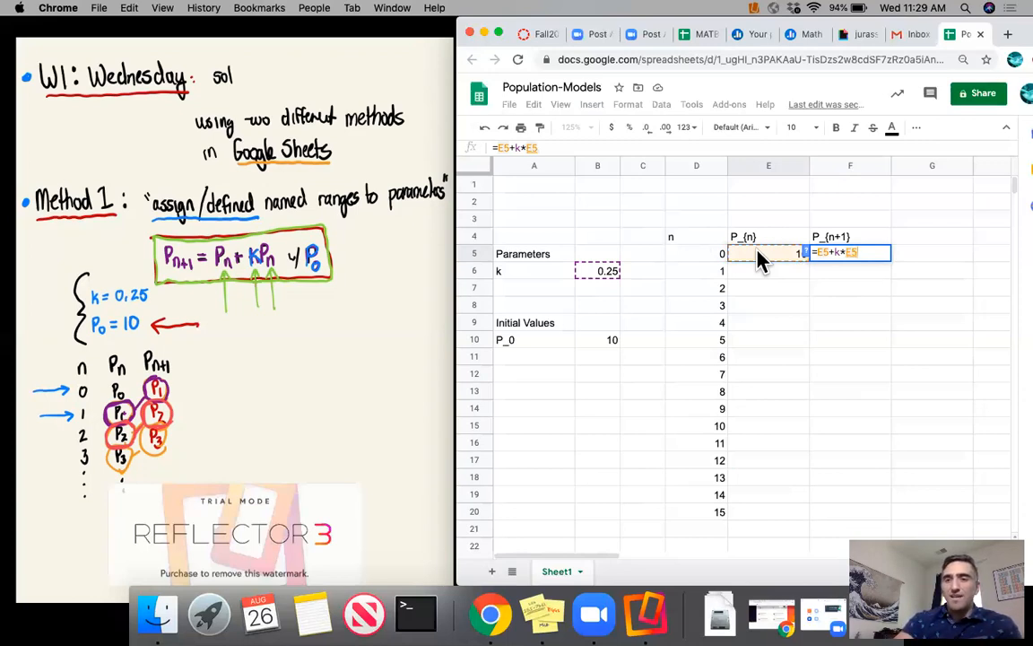
key(Return)
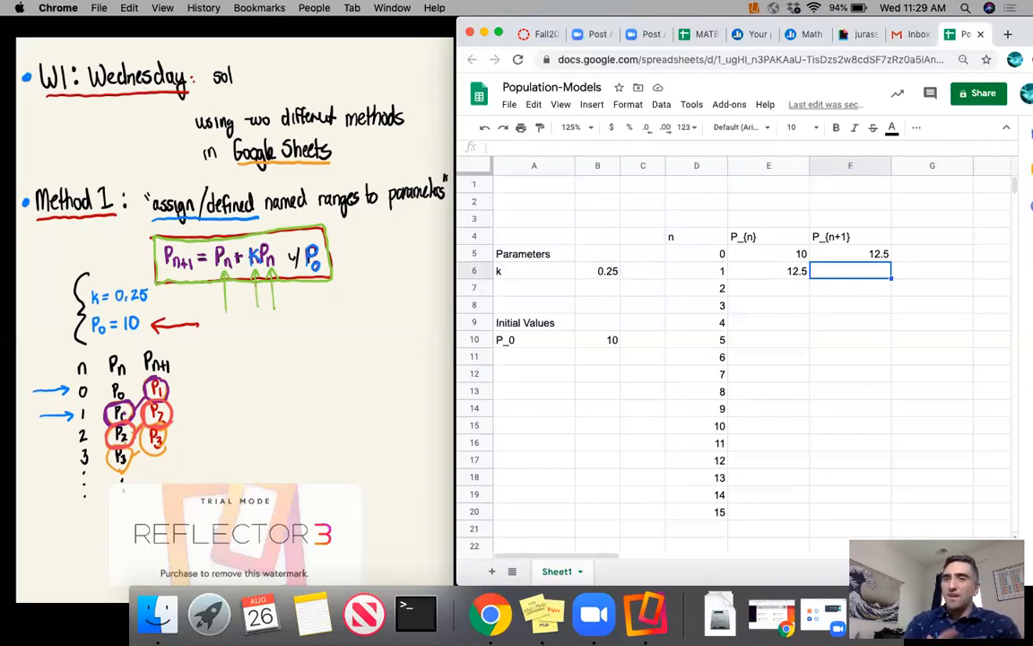
click(848, 259)
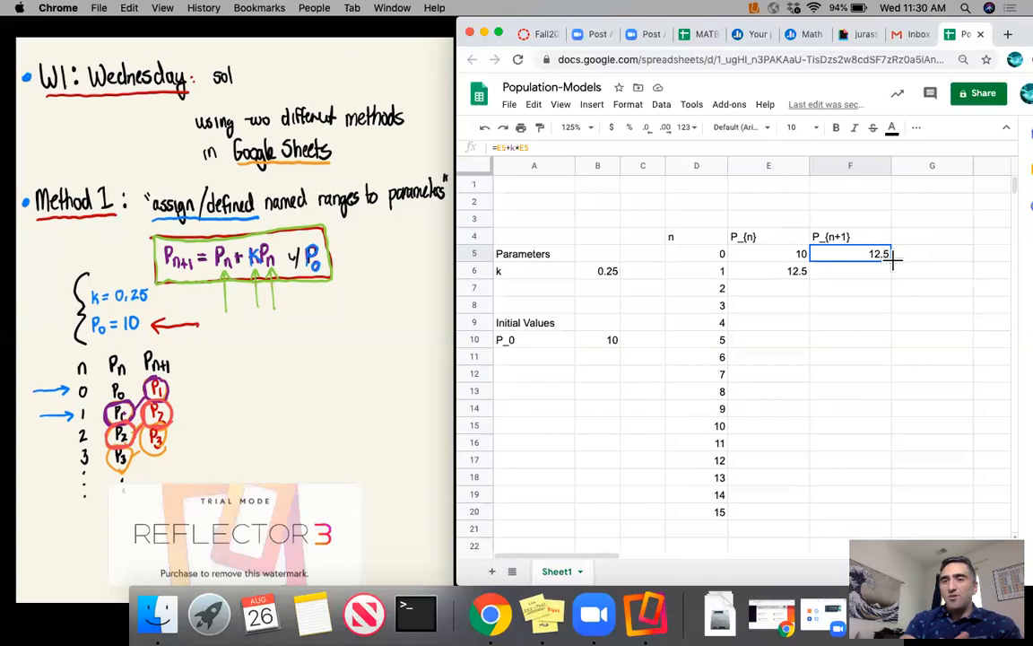
drag(893, 260, 888, 516)
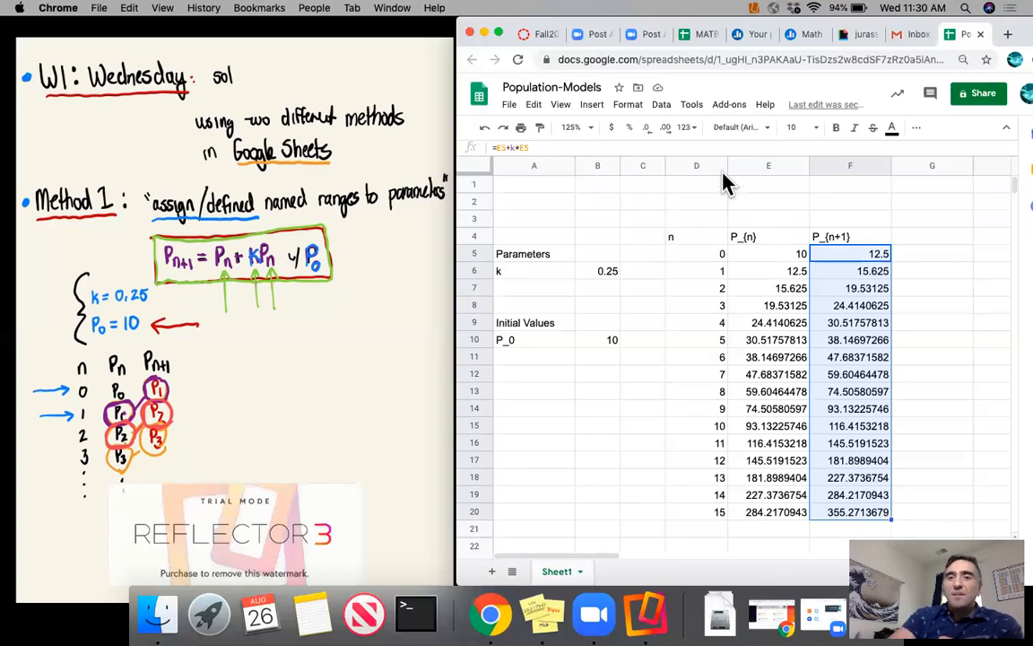
- Narrow columns D and E, and widen the browser window to cover most of the screen
drag(728, 165, 709, 166)
drag(790, 166, 771, 168)
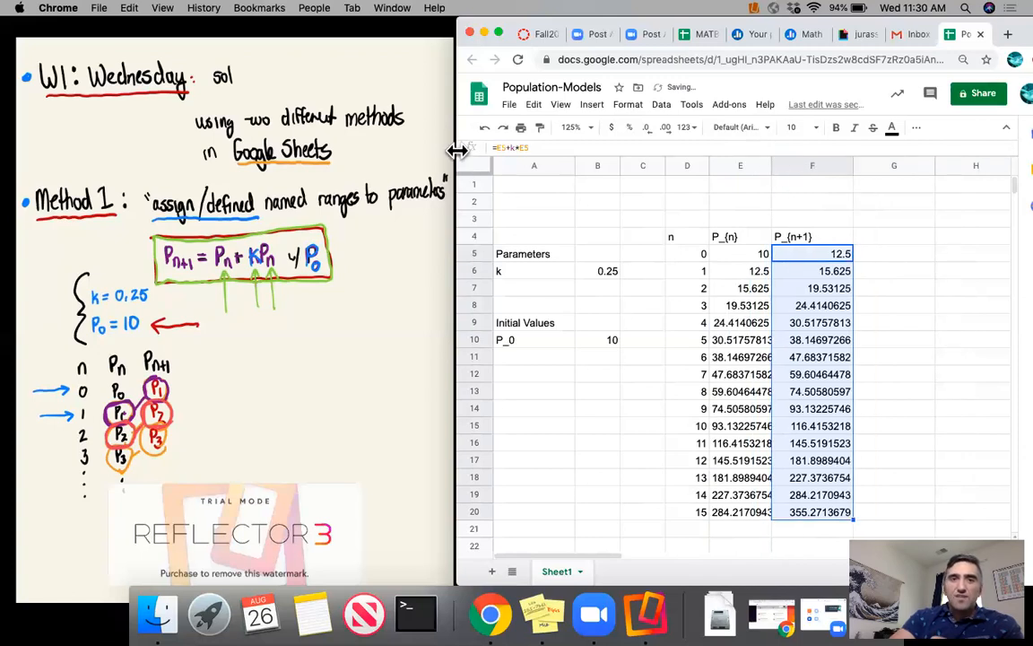
drag(456, 150, 83, 166)
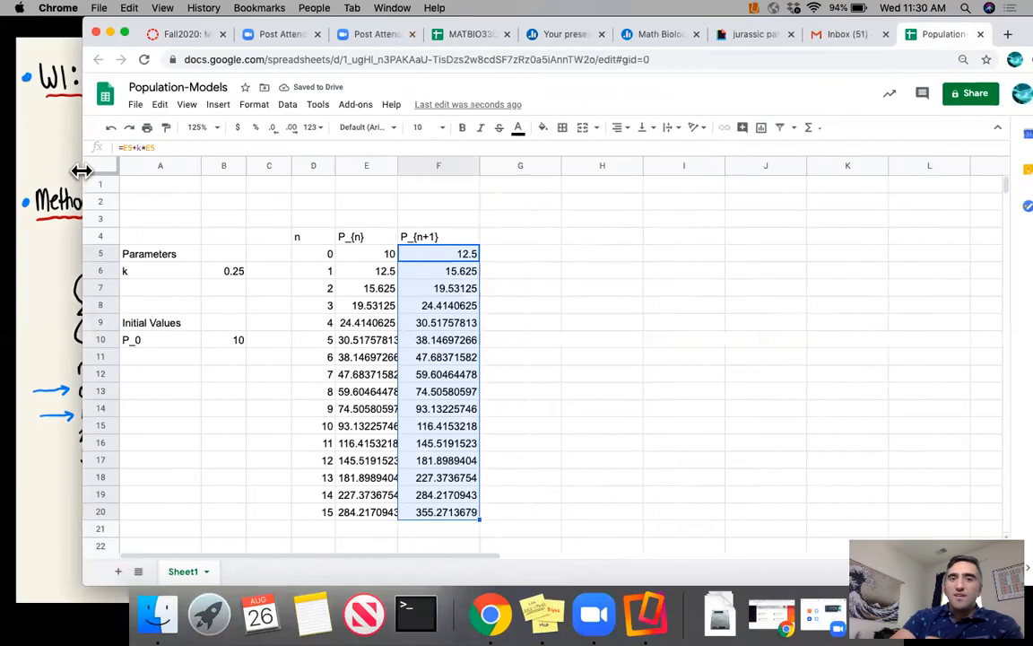
- Insert a chart of the n, P_{n} and P_{n+1} table, make it narrower and place it over columns F to I
click(516, 238)
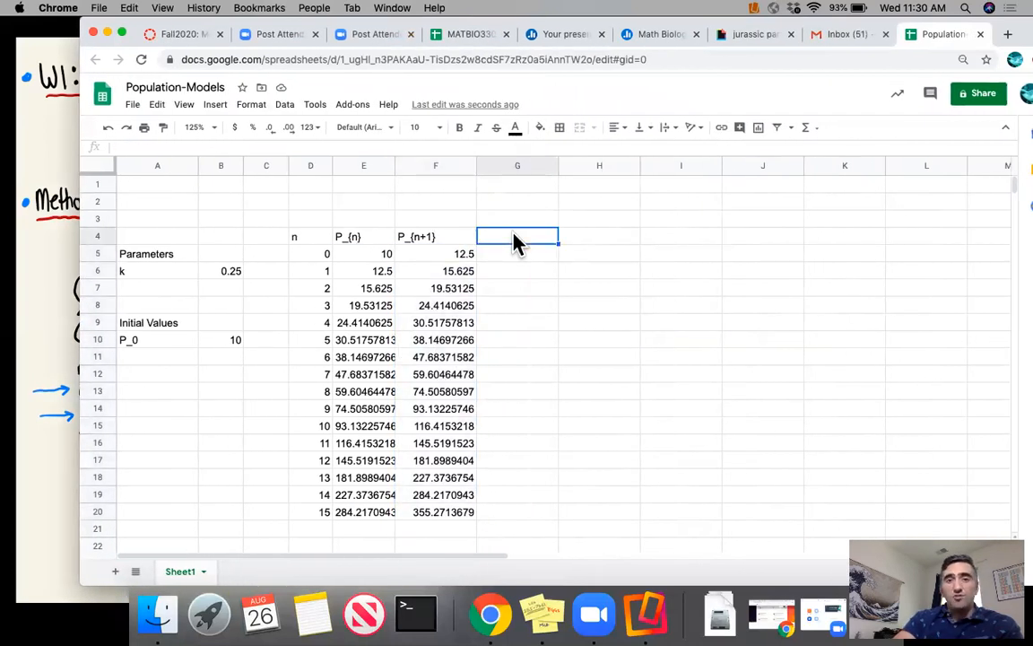
click(285, 105)
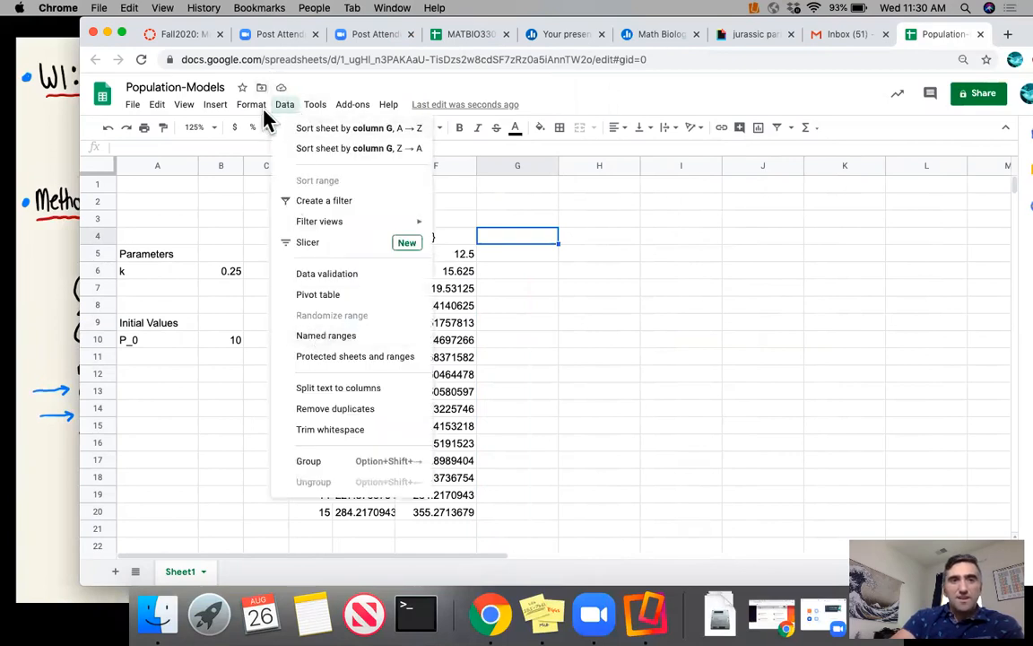
mouse_move(214, 104)
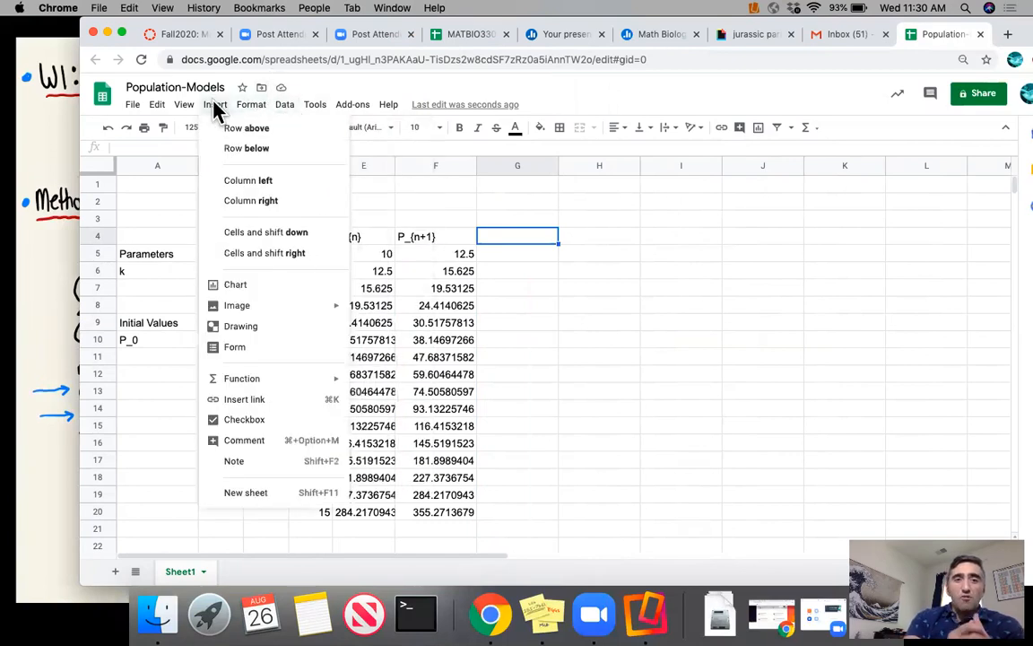
click(266, 278)
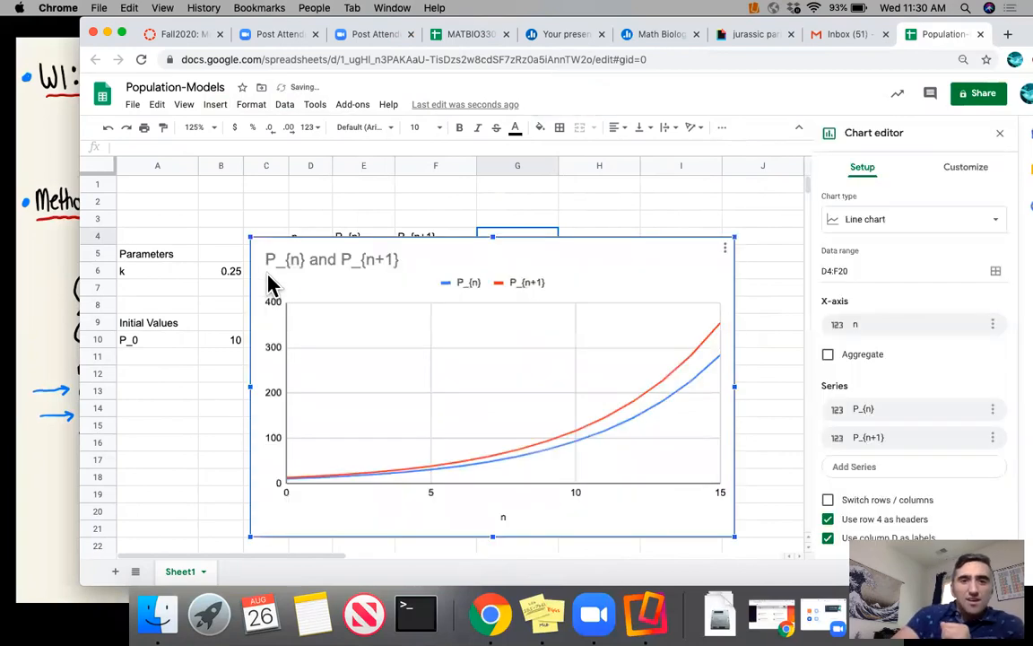
drag(245, 231, 695, 222)
drag(594, 264, 590, 190)
drag(619, 247, 618, 253)
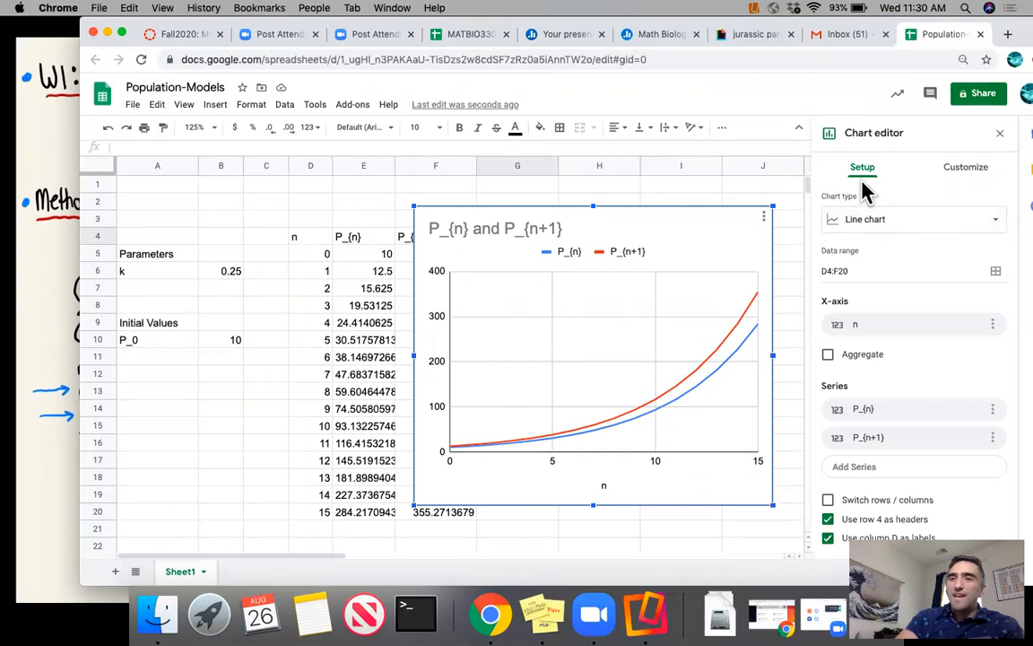
- Change the chart type to Scatter chart
click(870, 224)
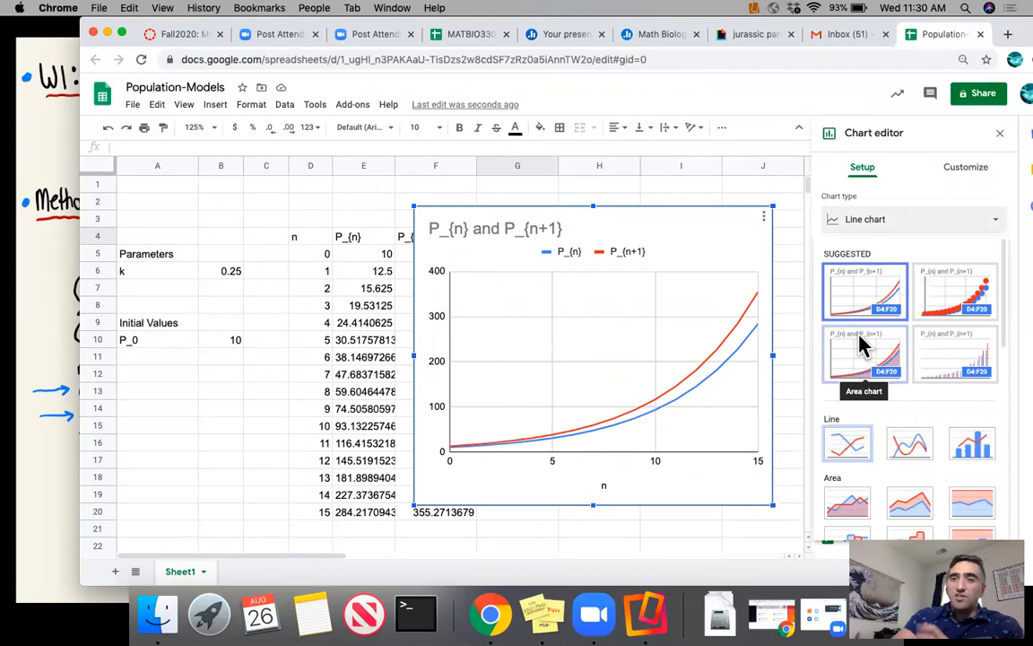
scroll(859, 343, down, 10)
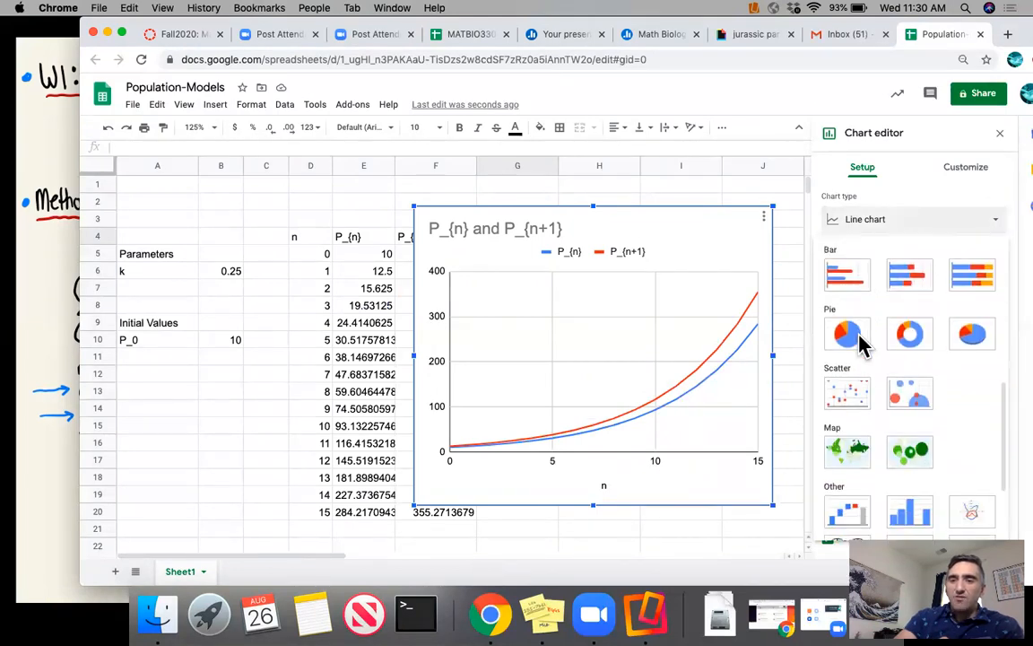
scroll(859, 343, down, 2)
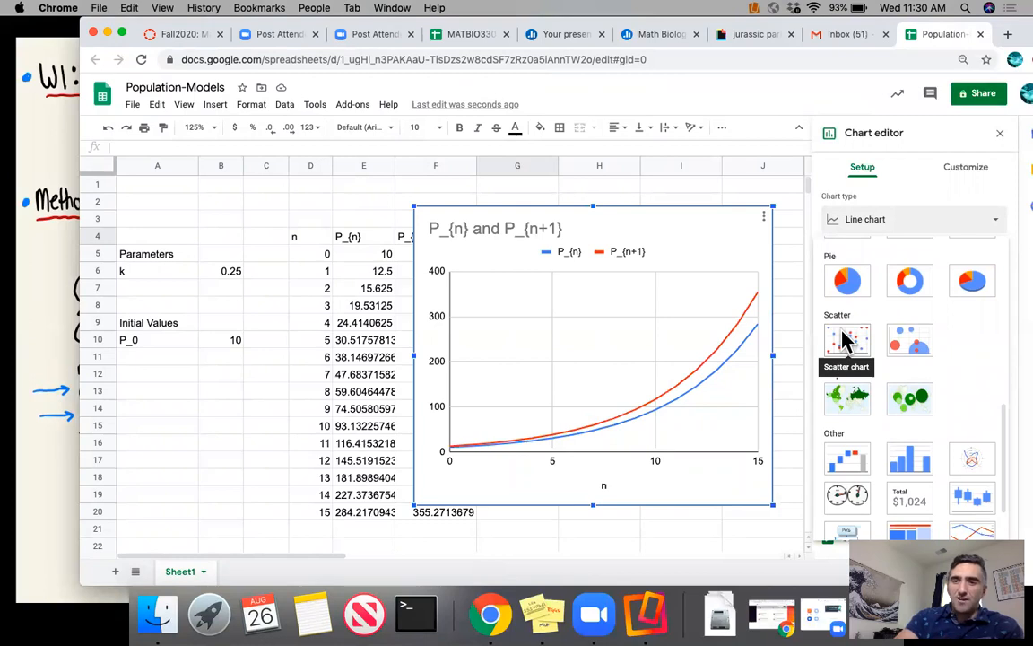
click(843, 339)
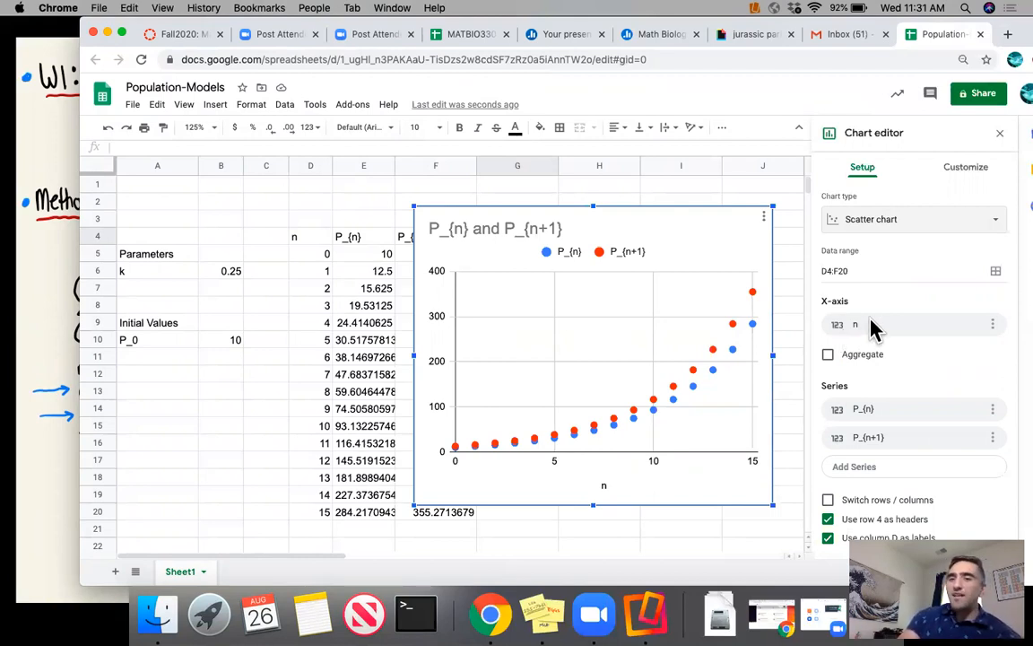
- Remove the n X-axis and both the P_{n} and P_{n+1} series from the scatter chart
click(993, 326)
click(982, 349)
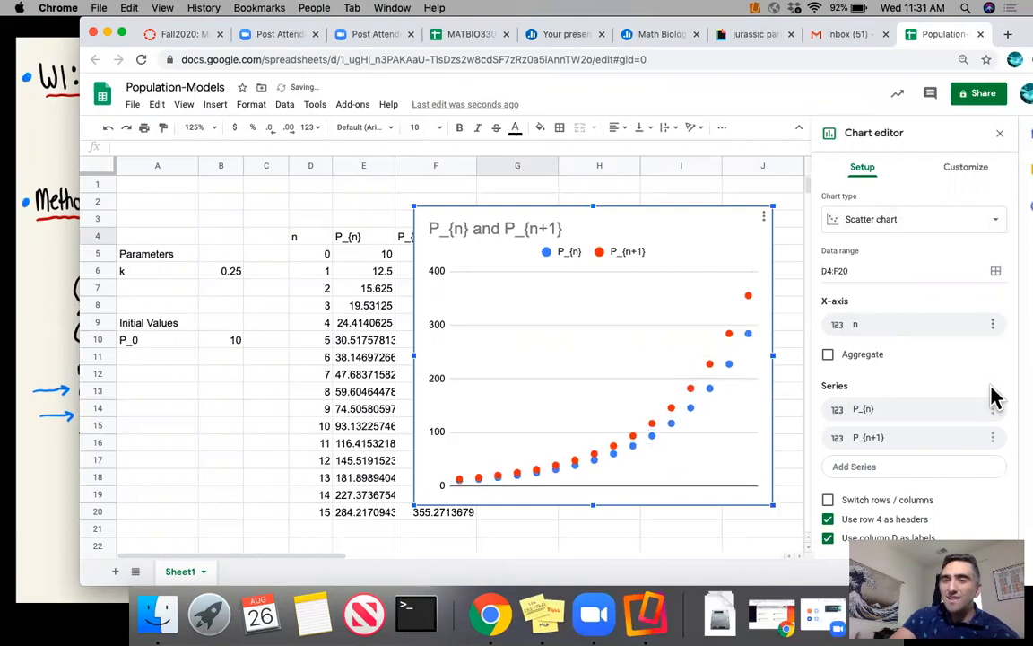
click(993, 374)
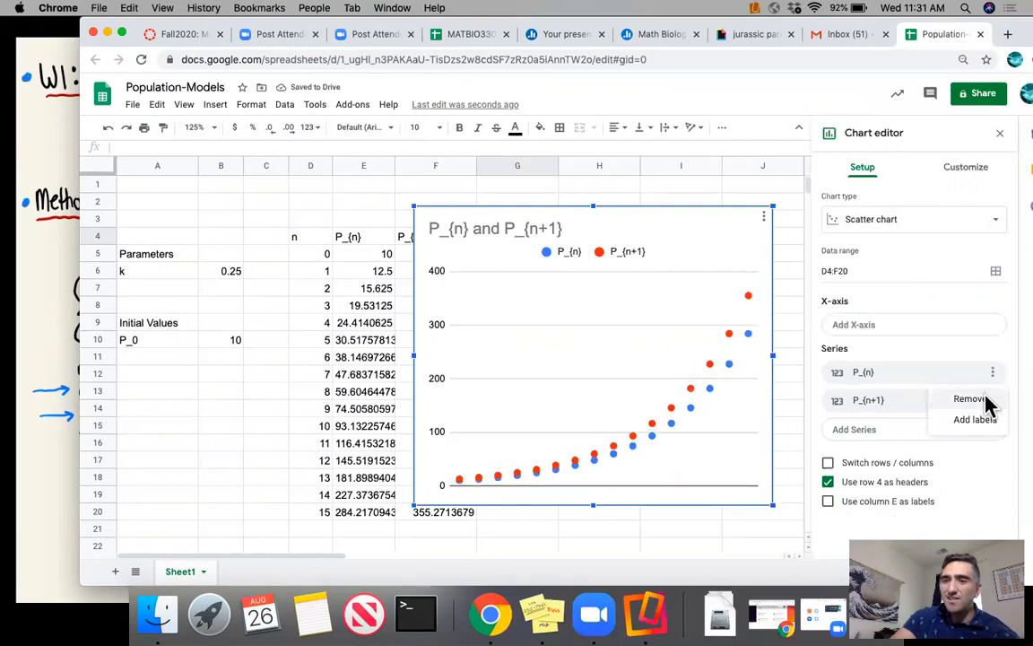
click(984, 401)
click(992, 372)
click(971, 398)
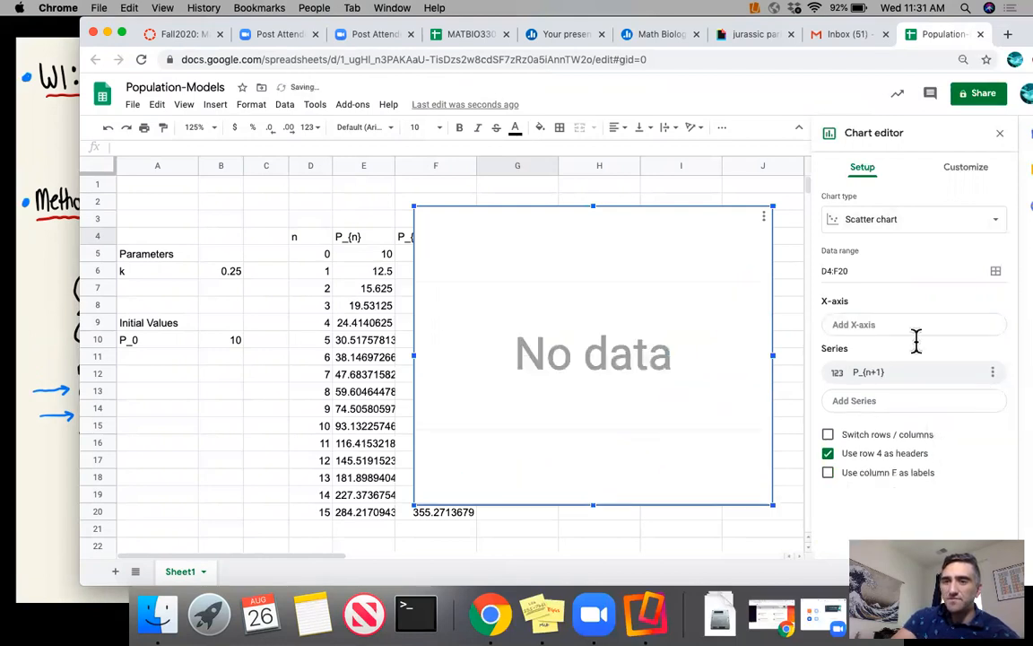
- Set the scatter chart's X-axis to the n values in the data range D5:D20
click(895, 329)
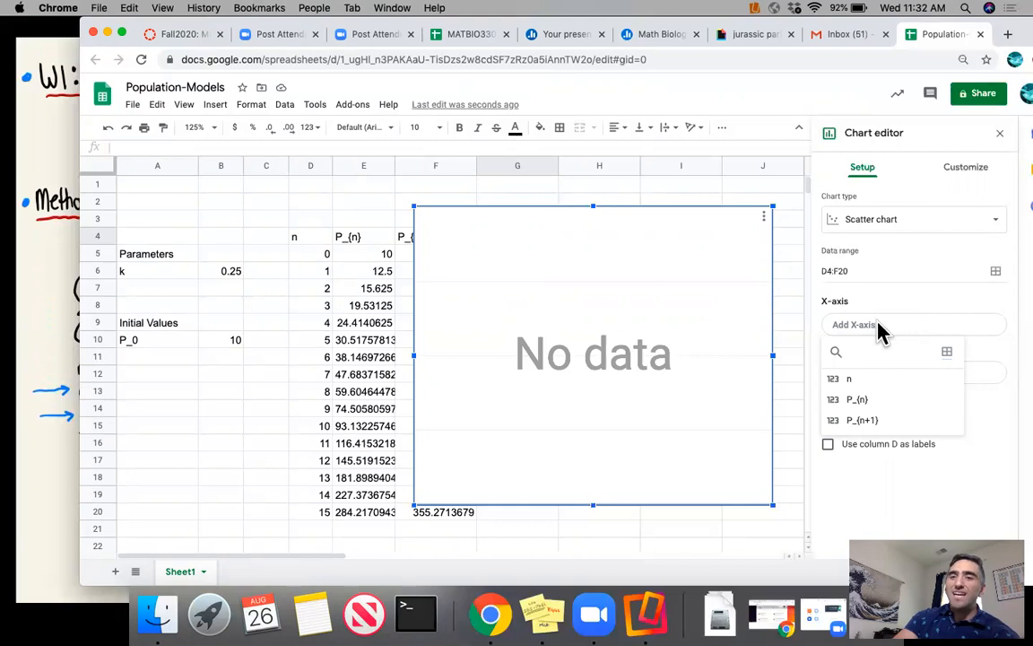
click(948, 352)
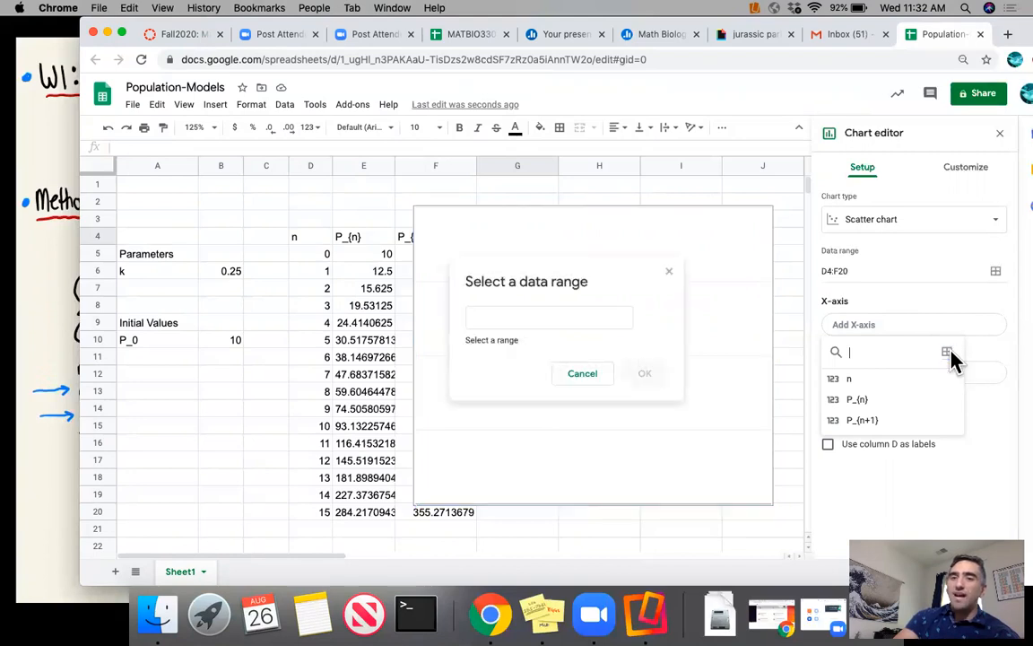
click(496, 316)
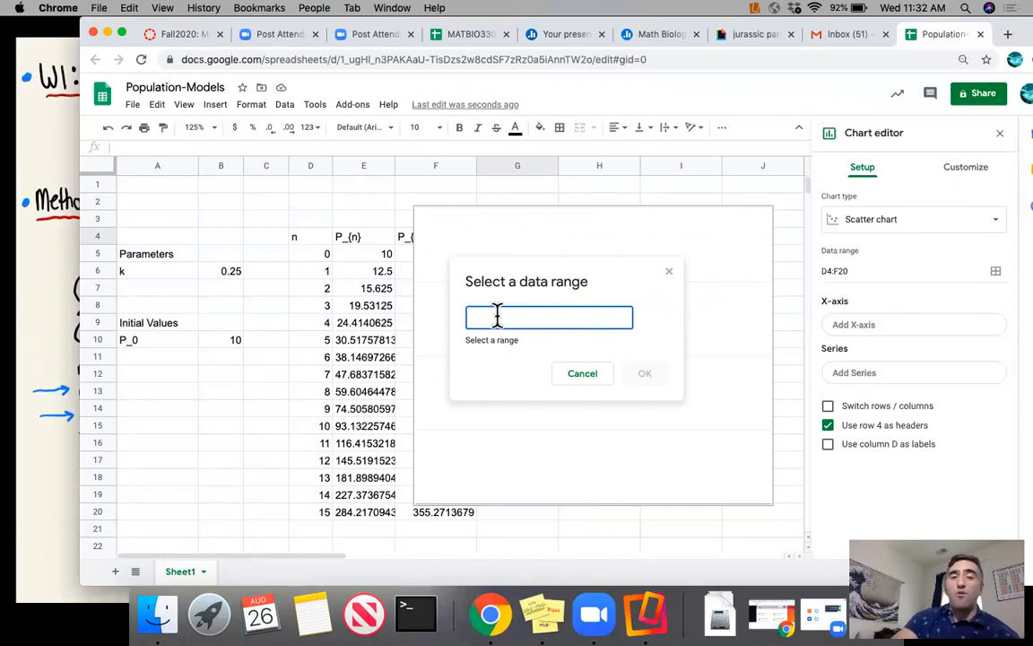
click(312, 258)
drag(315, 274, 309, 518)
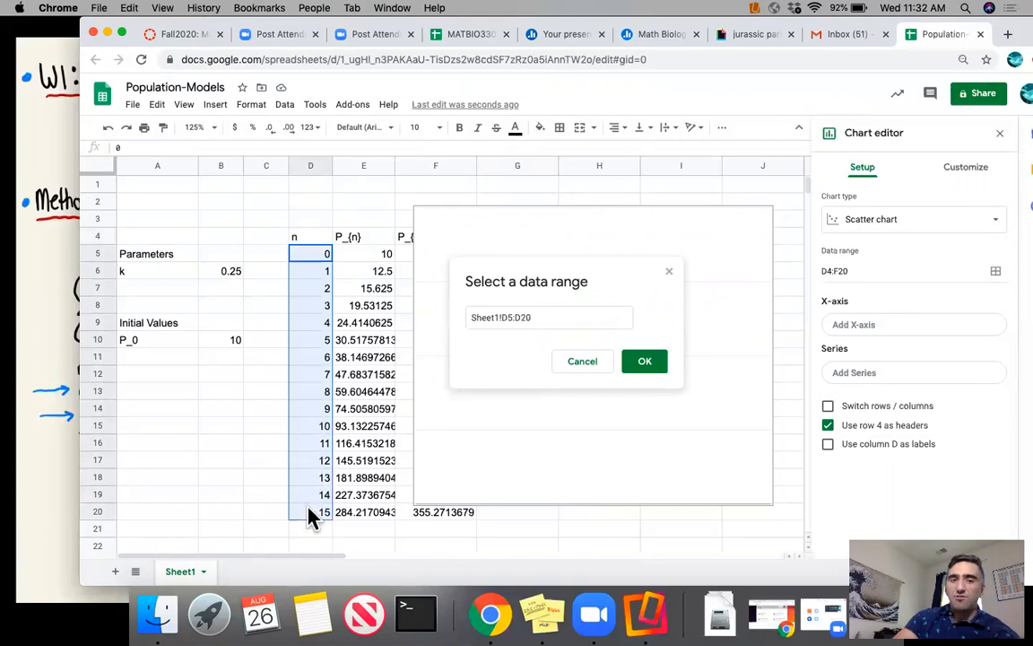
click(644, 361)
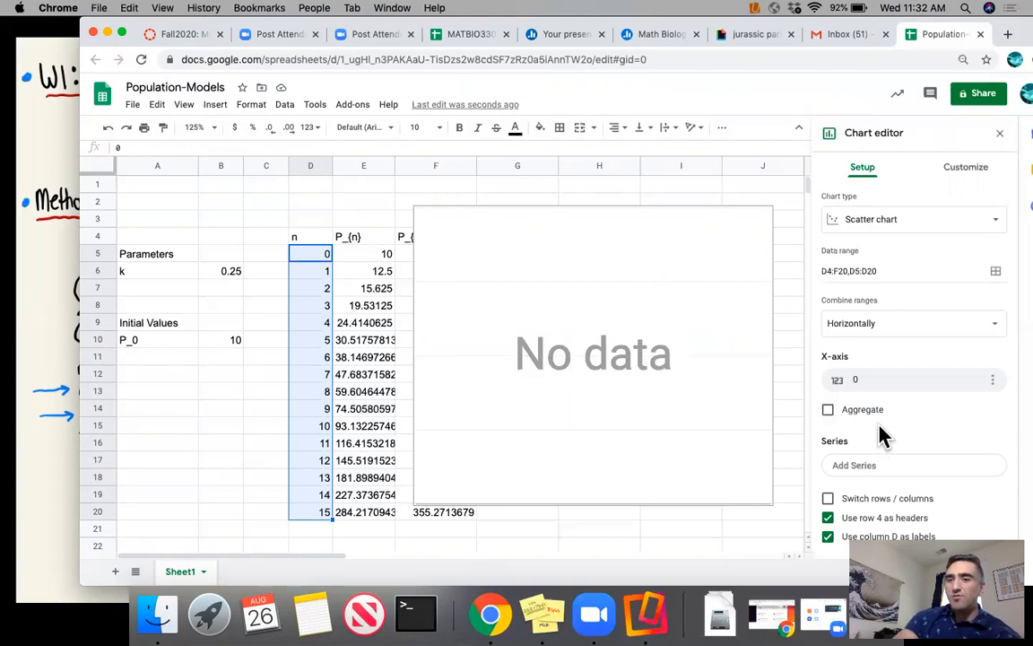
- Add the P_{n} values in the data range E5:E20 as the scatter chart's series
click(894, 466)
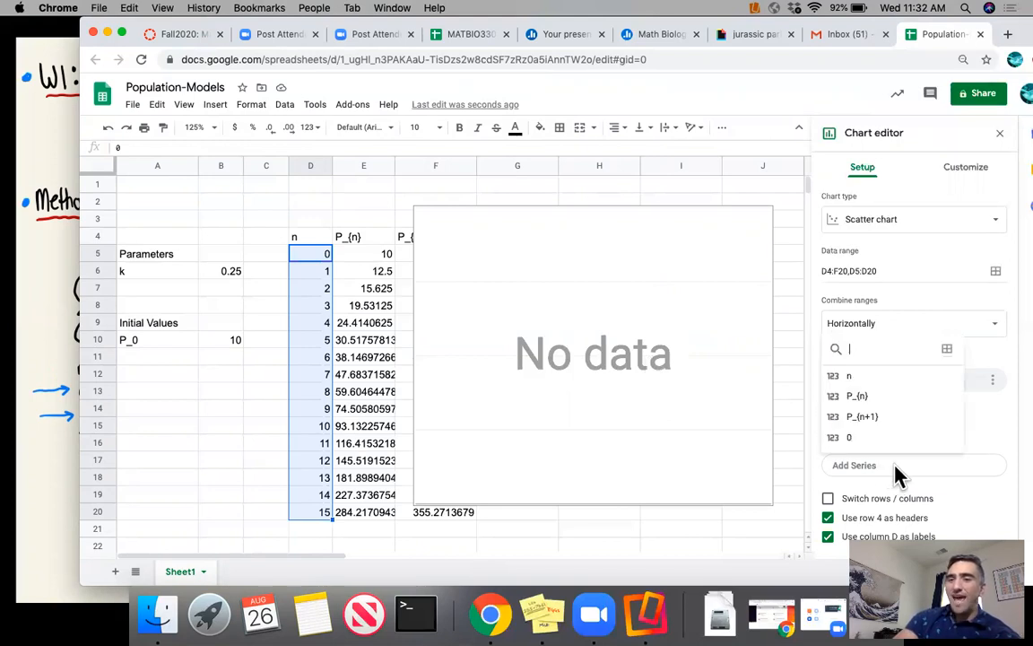
click(947, 350)
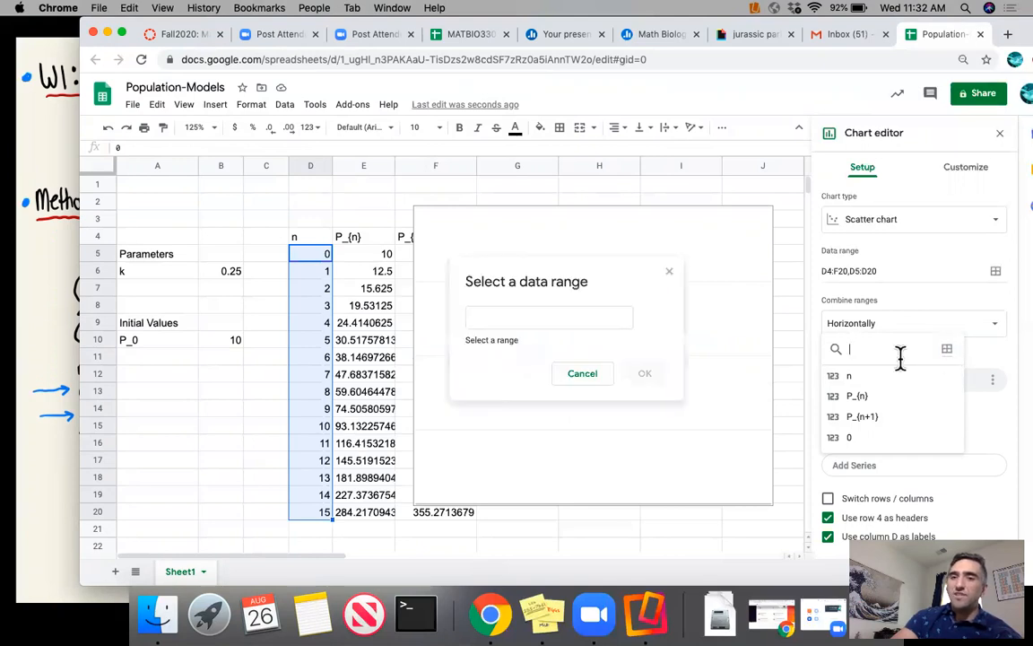
click(545, 316)
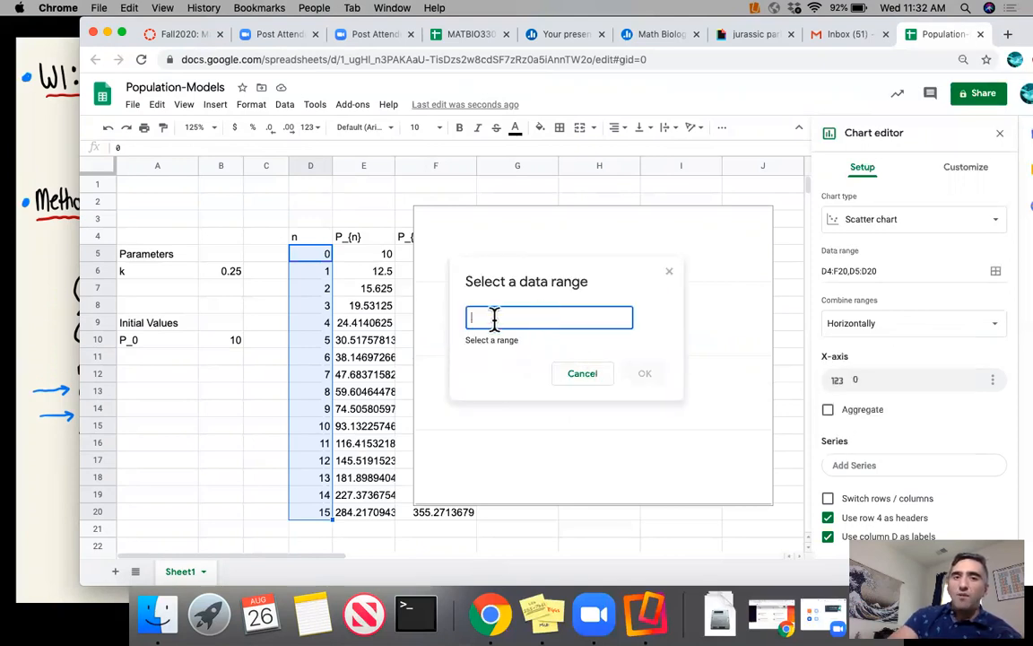
click(376, 252)
drag(380, 282, 374, 519)
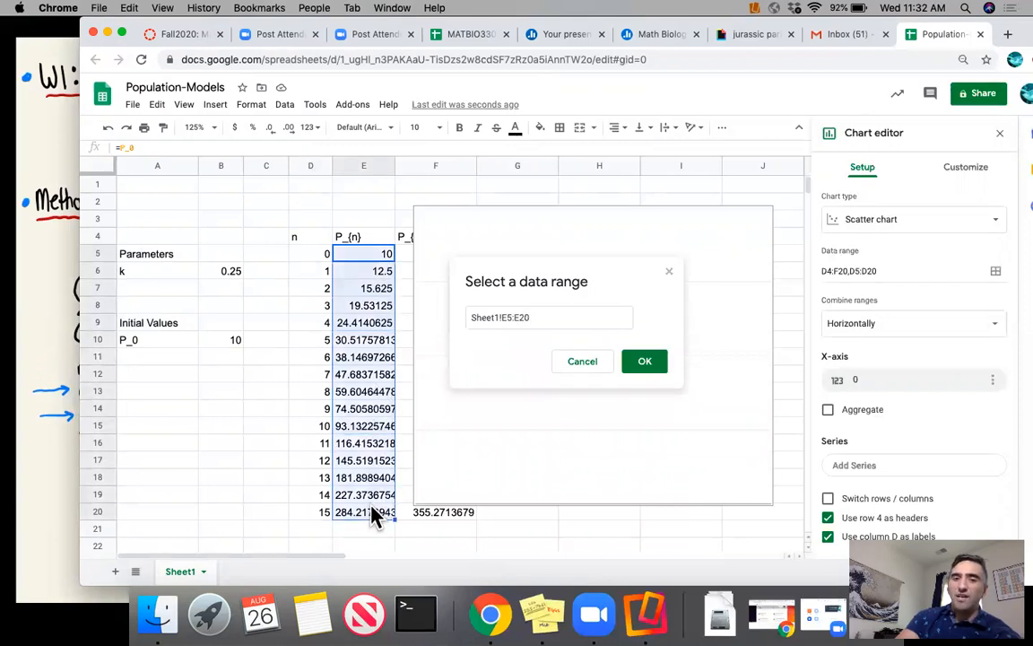
click(644, 363)
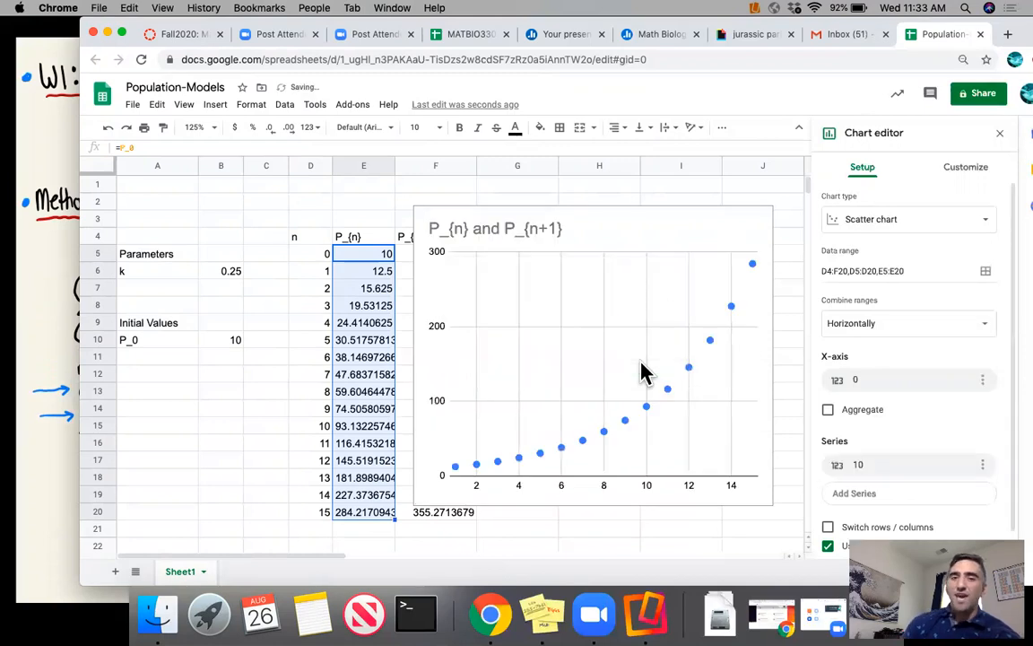